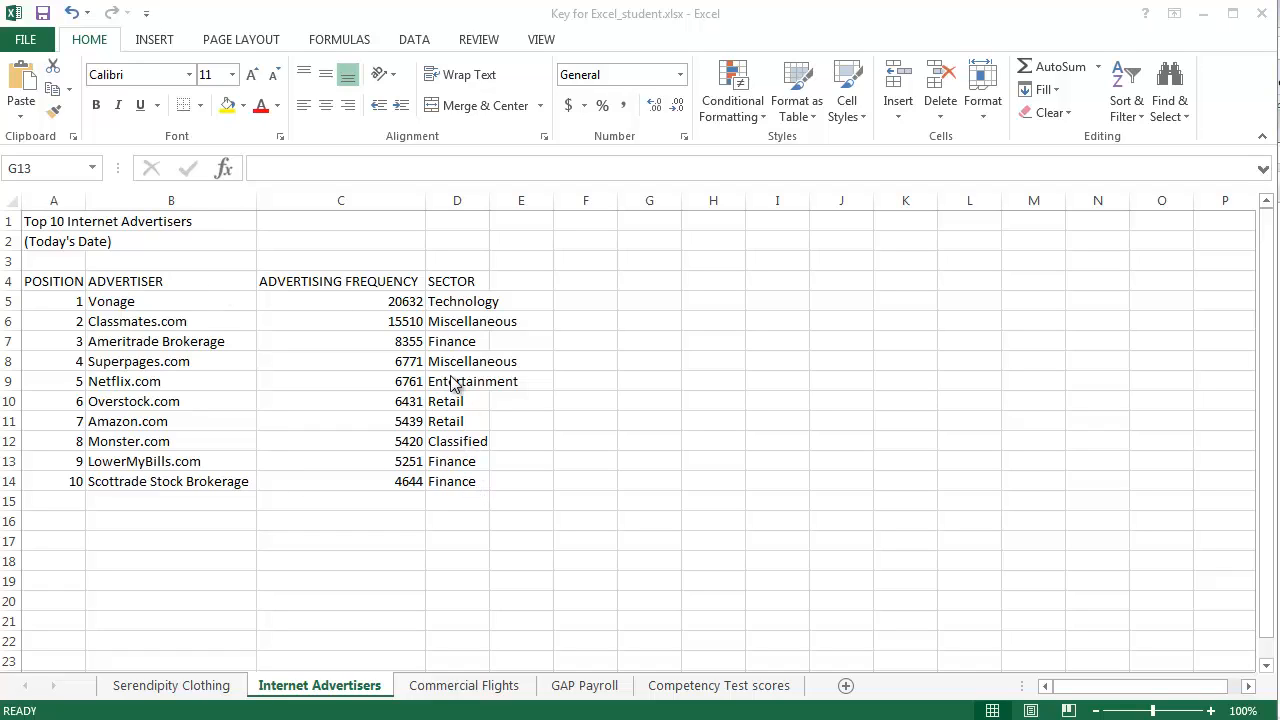
# Format the title in A1 as bold, 20 point, and merge and center it across A1:D1.
pyautogui.click(91, 221)
pyautogui.click(62, 221)
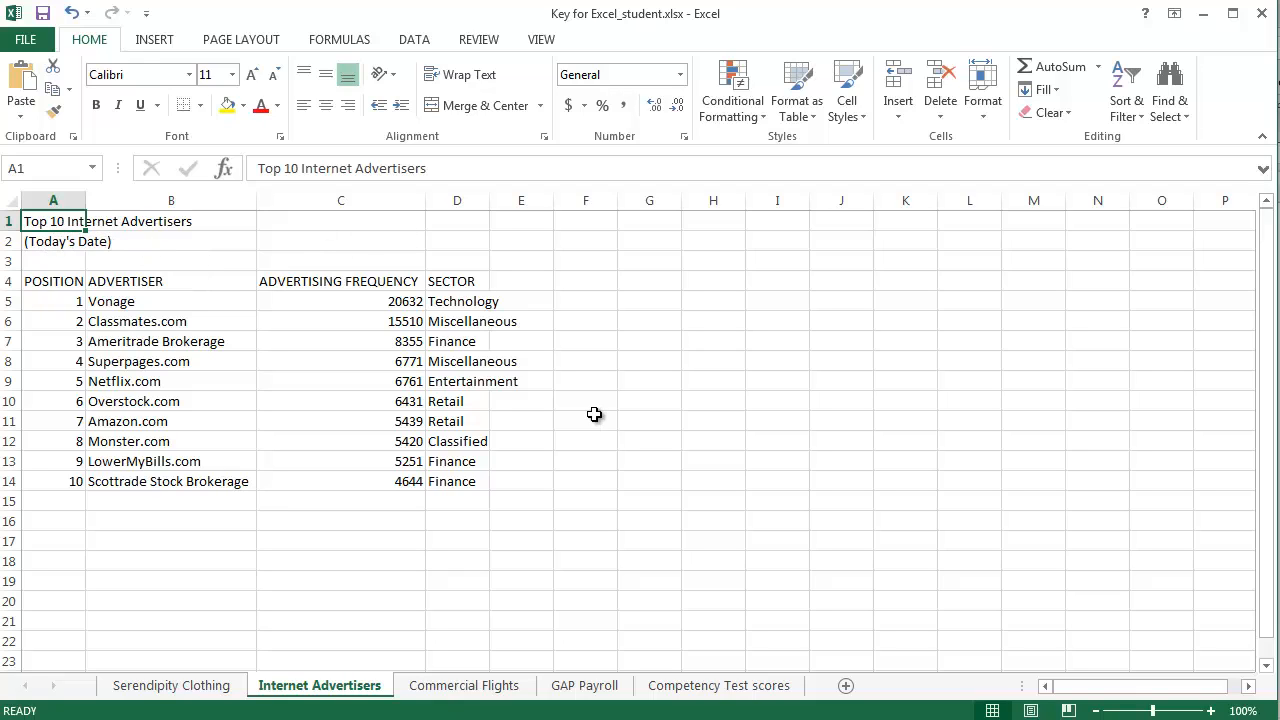
pyautogui.click(189, 74)
pyautogui.click(189, 74)
pyautogui.click(96, 105)
pyautogui.click(232, 74)
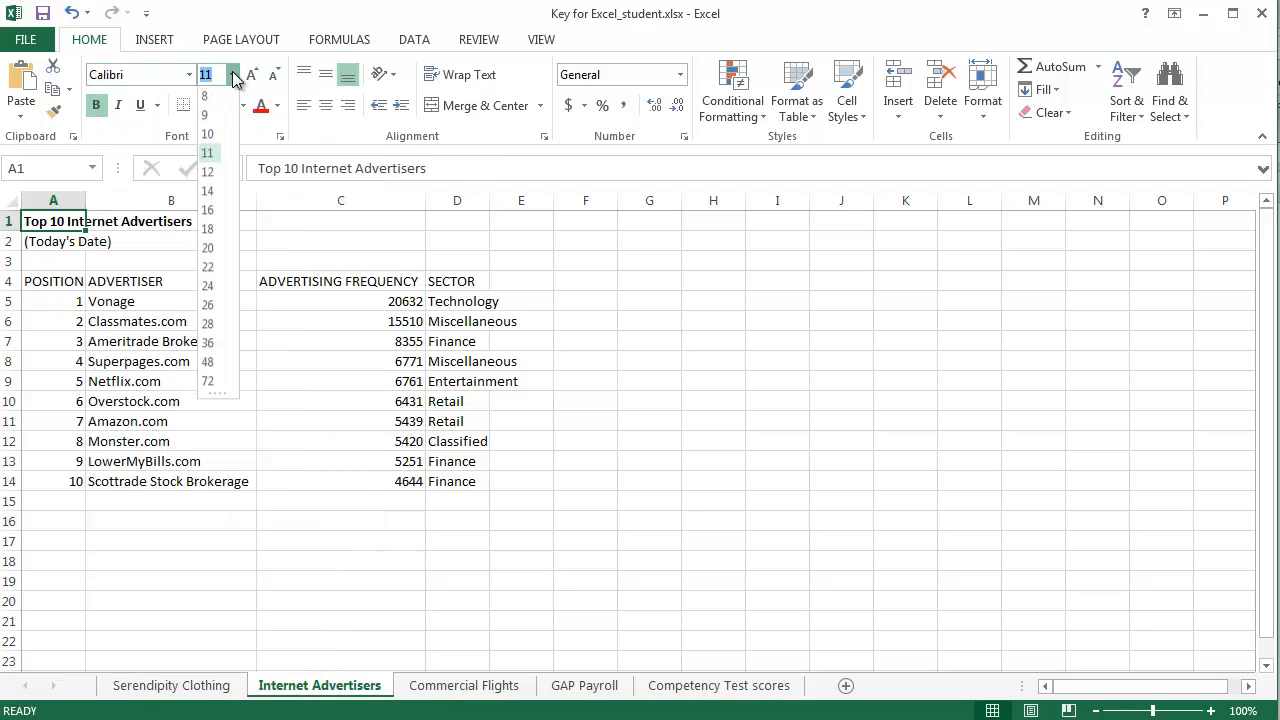
pyautogui.click(218, 249)
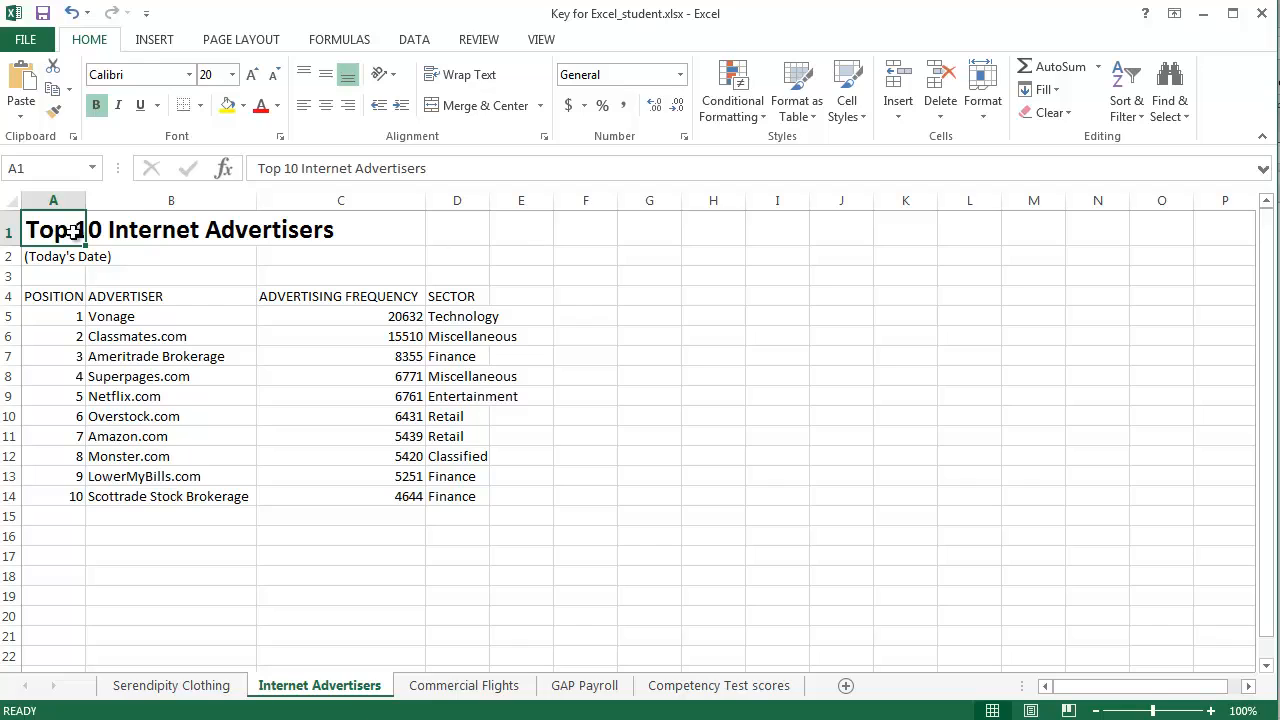
pyautogui.moveTo(56, 231); pyautogui.dragTo(457, 232)
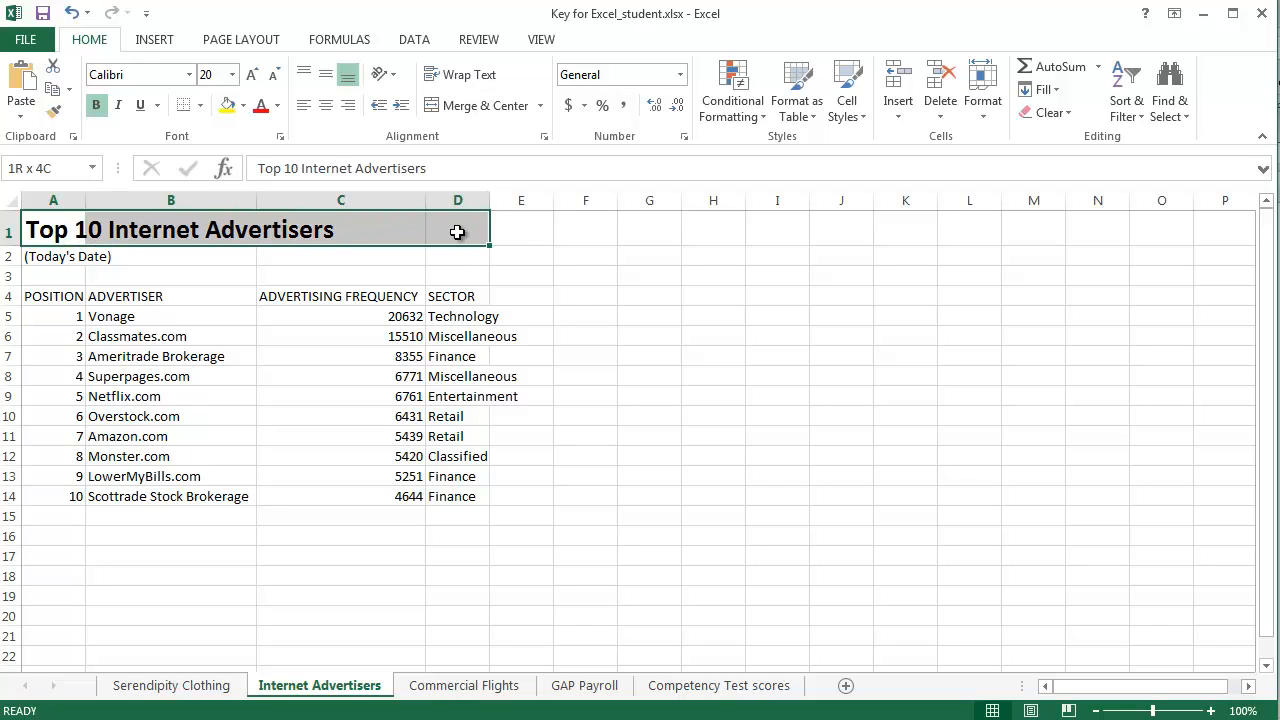
pyautogui.click(485, 104)
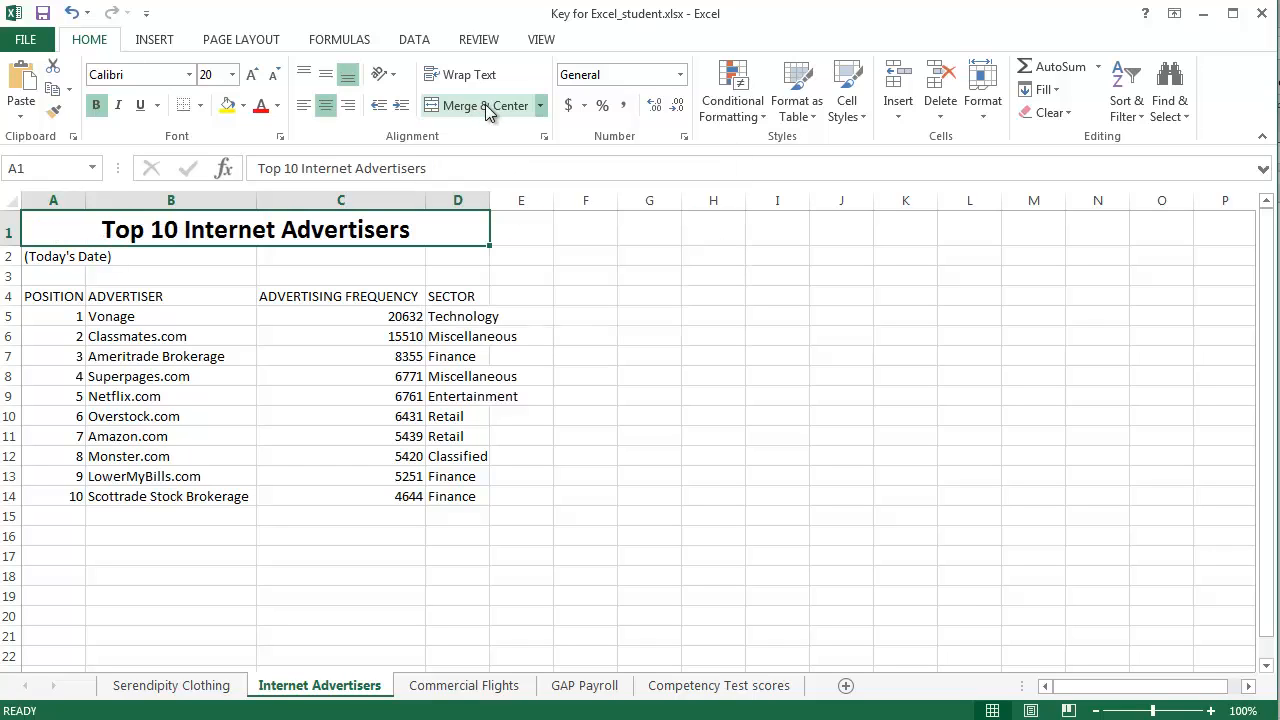
# Format the date line in A2 as bold, 14 point, and merge and center it across A2:D2.
pyautogui.click(56, 258)
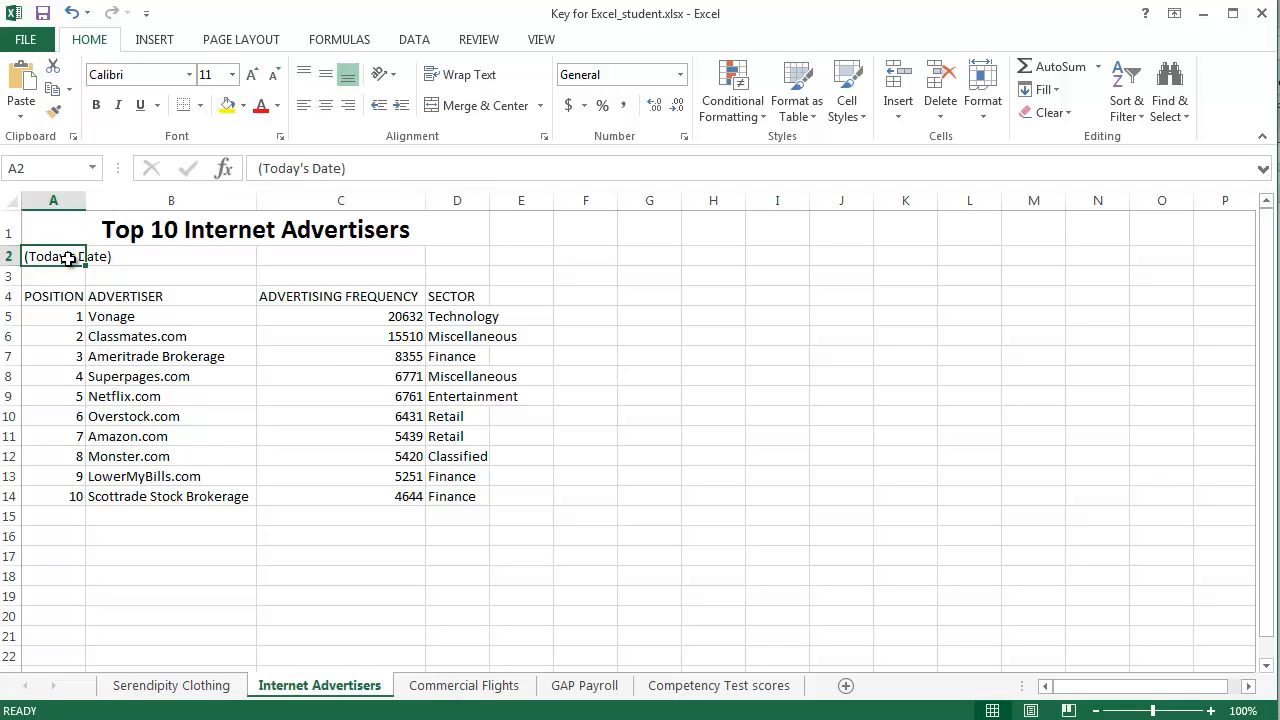
pyautogui.click(233, 75)
pyautogui.click(214, 200)
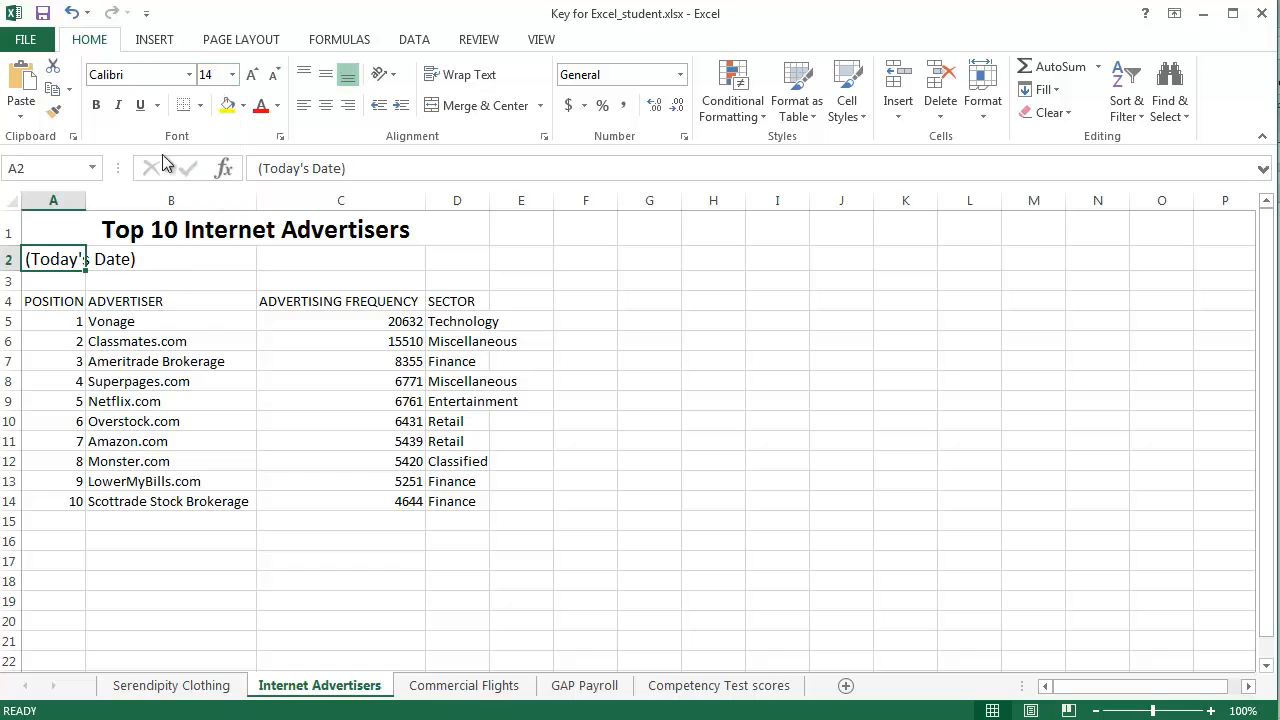
pyautogui.click(96, 105)
pyautogui.moveTo(55, 260); pyautogui.dragTo(442, 262)
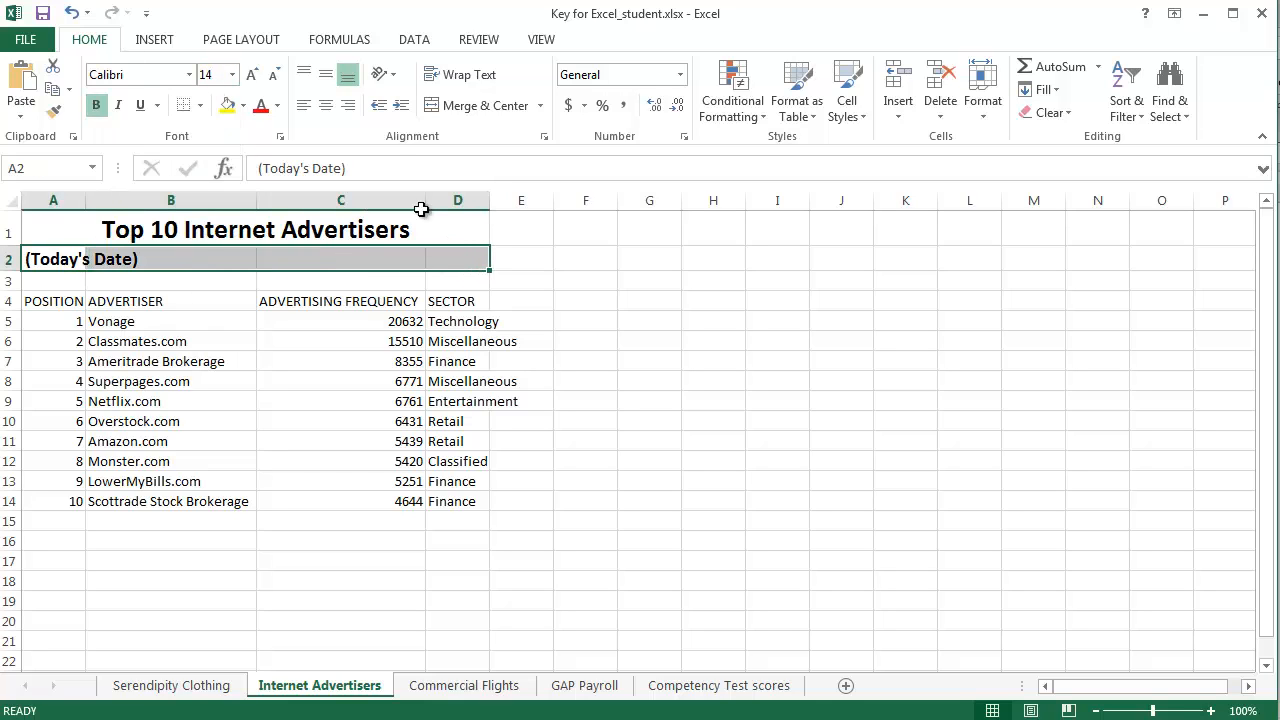
pyautogui.click(489, 107)
pyautogui.click(548, 299)
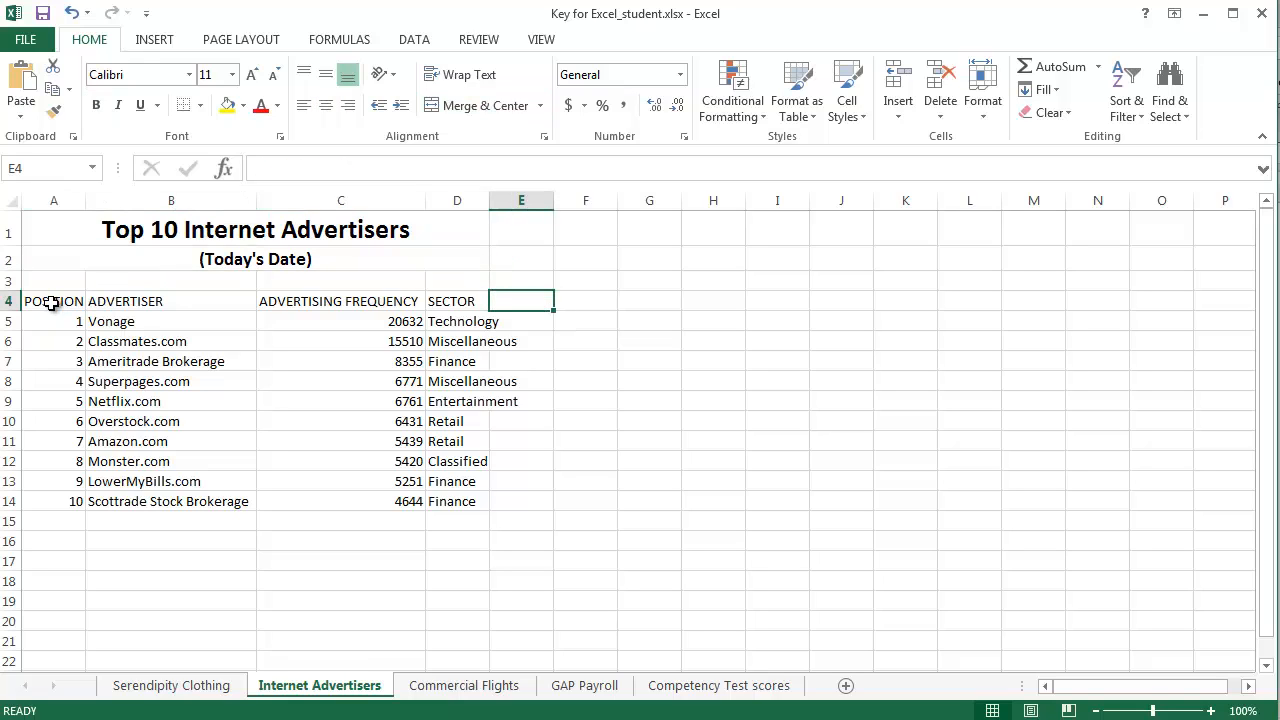
# Center and bold the column headings in A4:D4.
pyautogui.moveTo(53, 301); pyautogui.dragTo(462, 300)
pyautogui.click(325, 105)
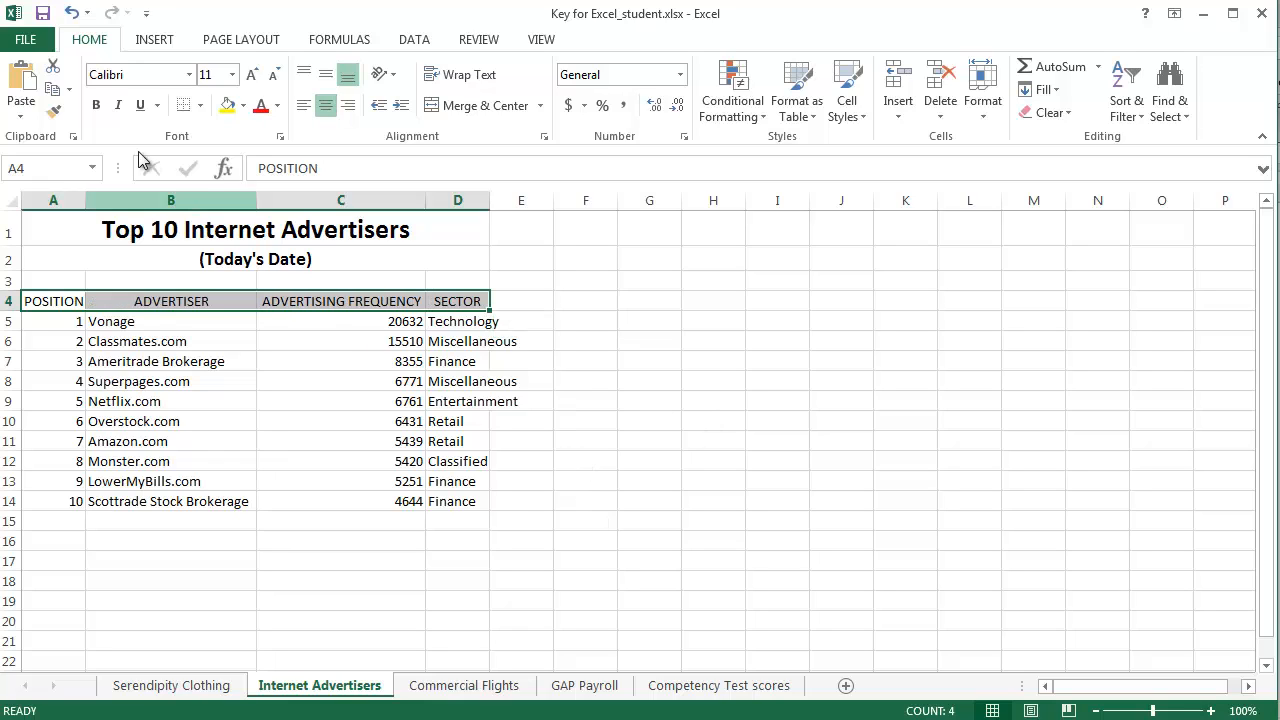
pyautogui.click(96, 105)
pyautogui.click(586, 380)
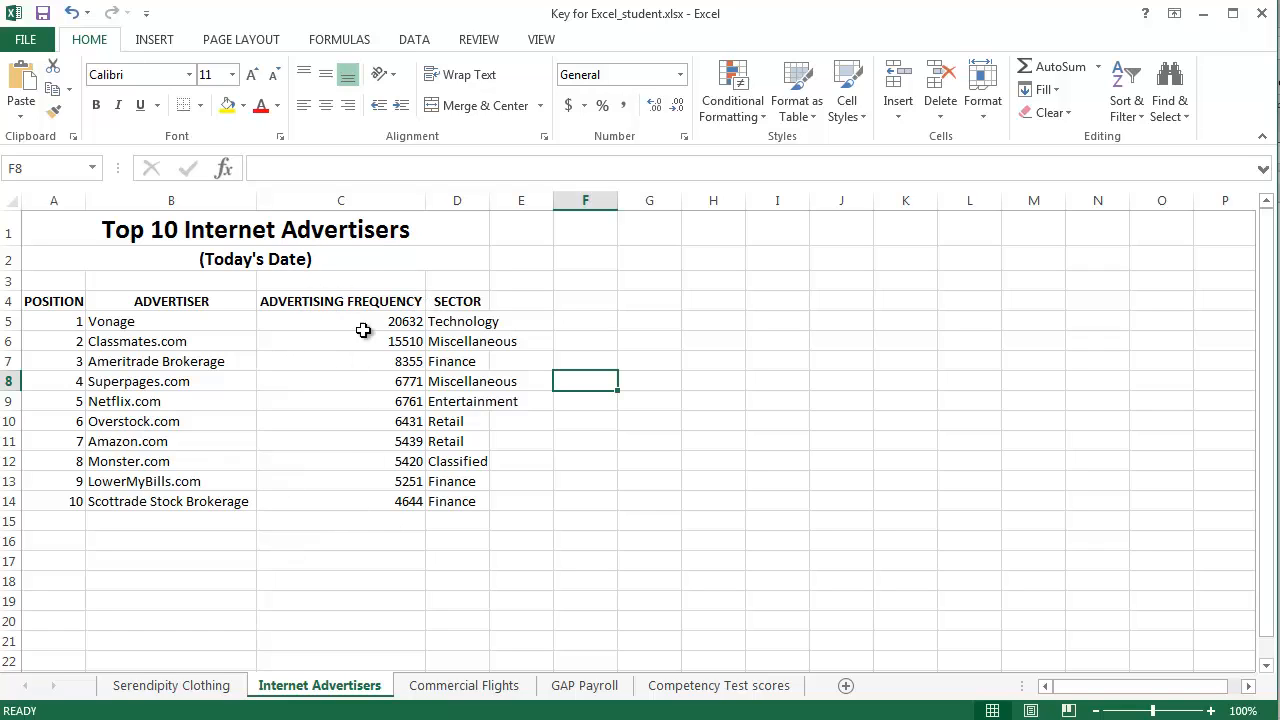
pyautogui.click(352, 301)
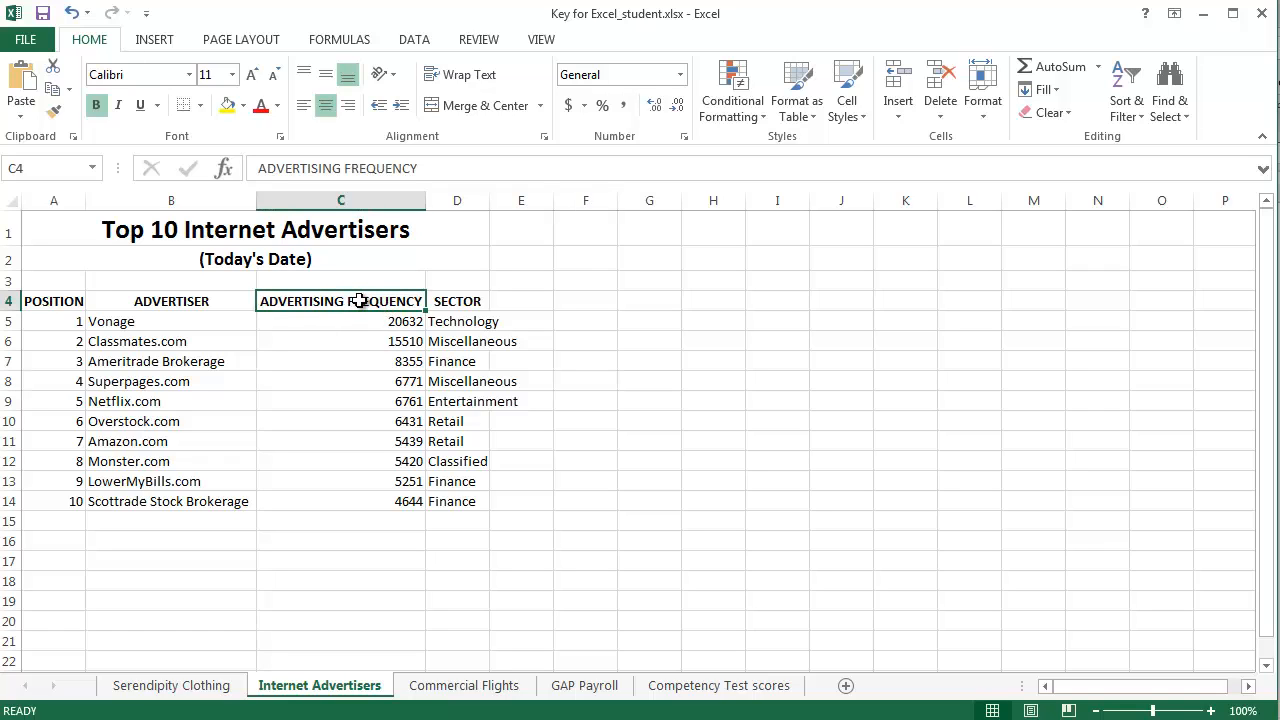
pyautogui.doubleClick(360, 301)
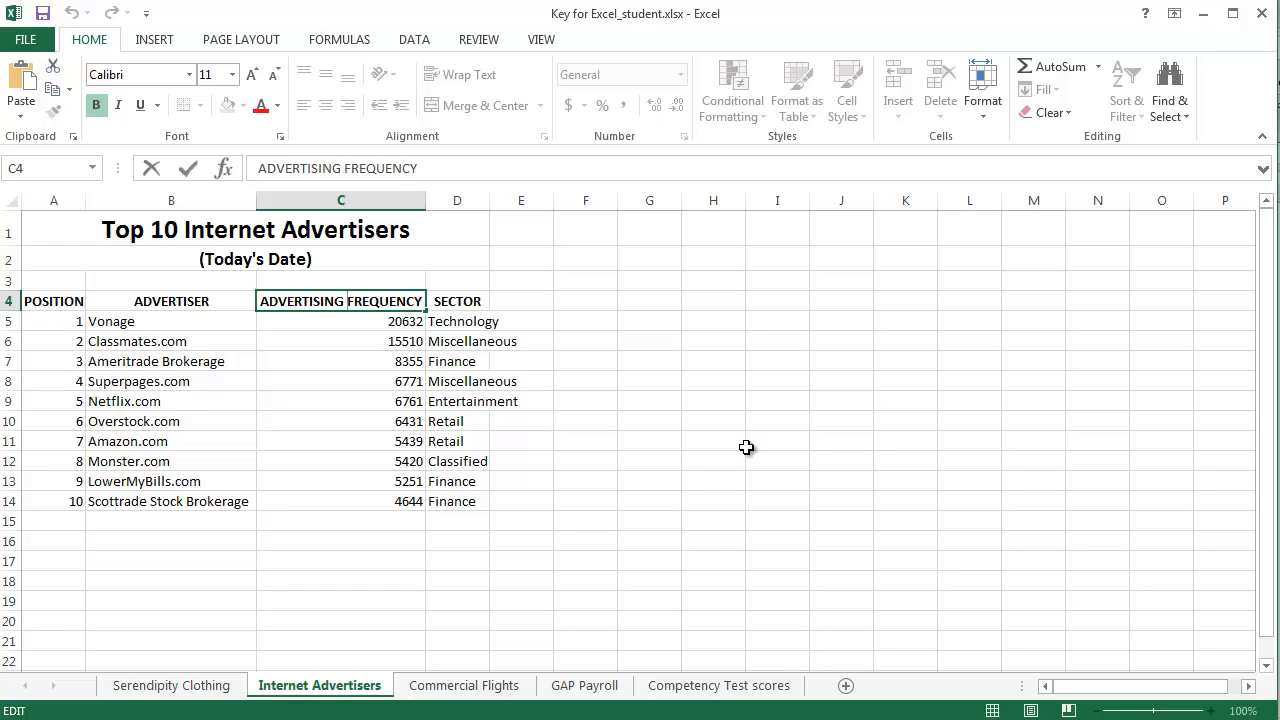
pyautogui.click(460, 301)
pyautogui.click(342, 303)
pyautogui.press('Down')
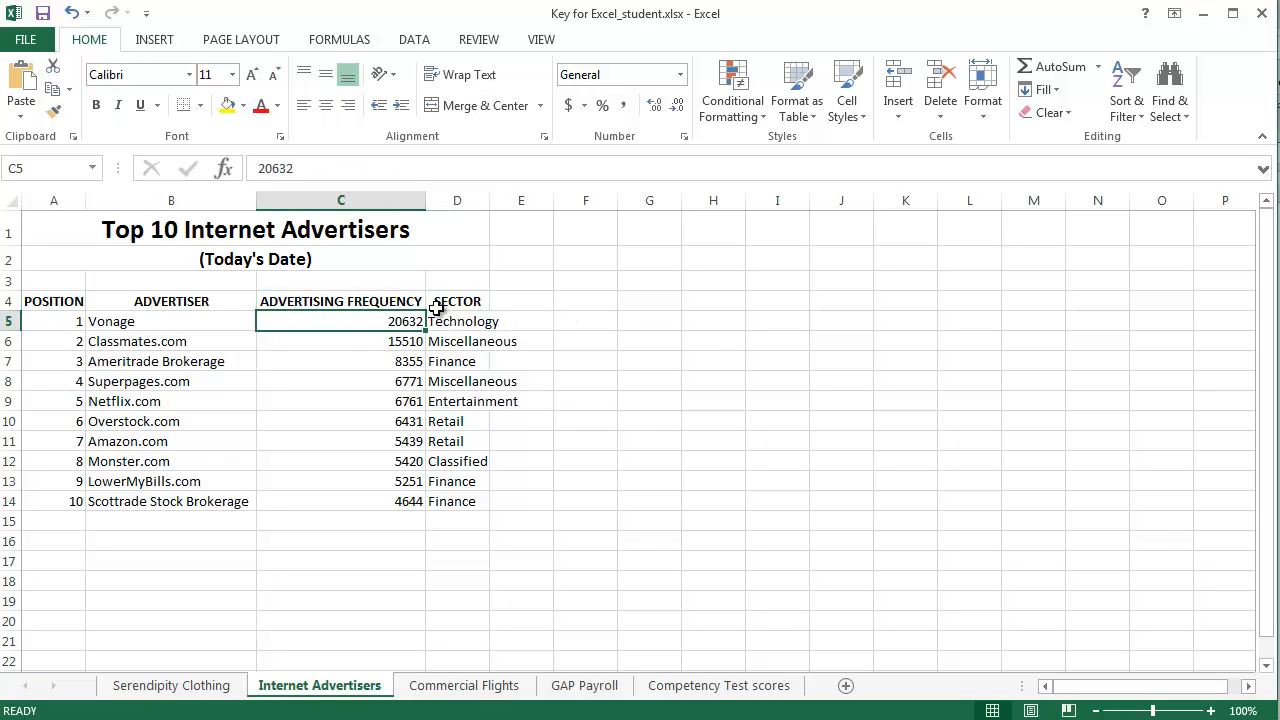
# Insert a line break in the C4 heading so ADVERTISING and FREQUENCY sit on separate lines.
pyautogui.doubleClick(356, 300)
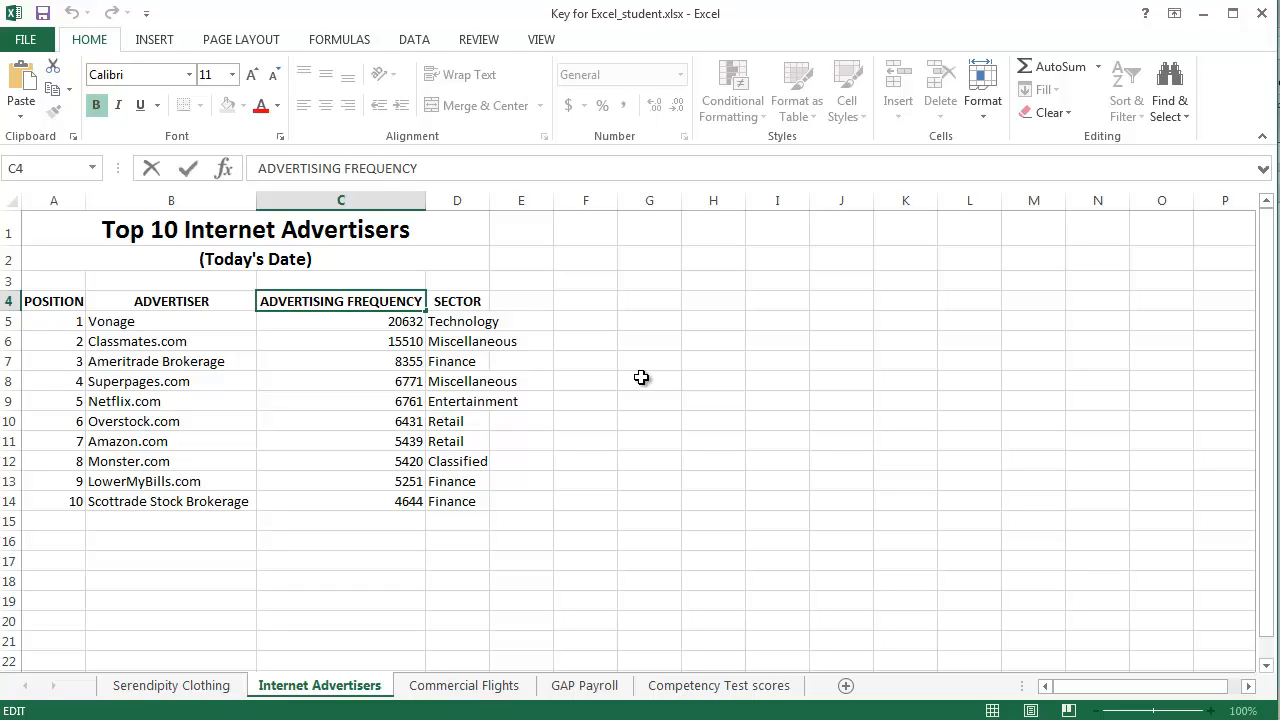
pyautogui.hotkey('alt', 'Return')
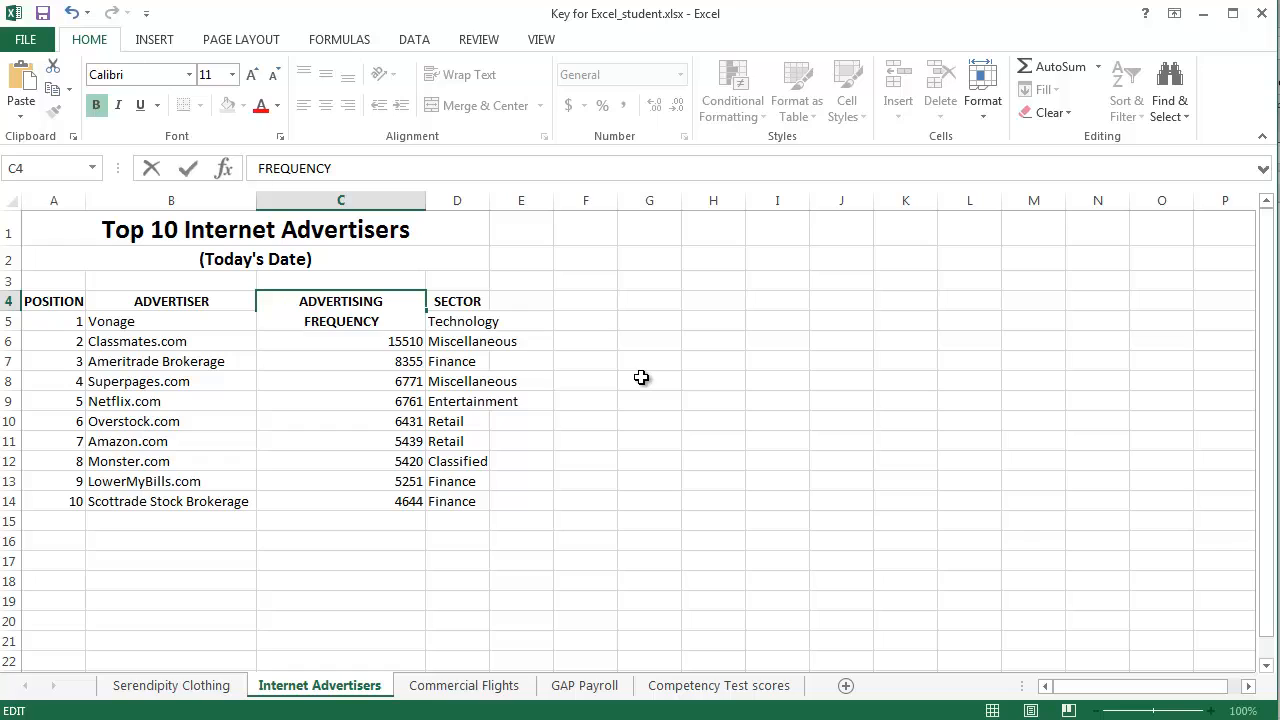
pyautogui.press('Return')
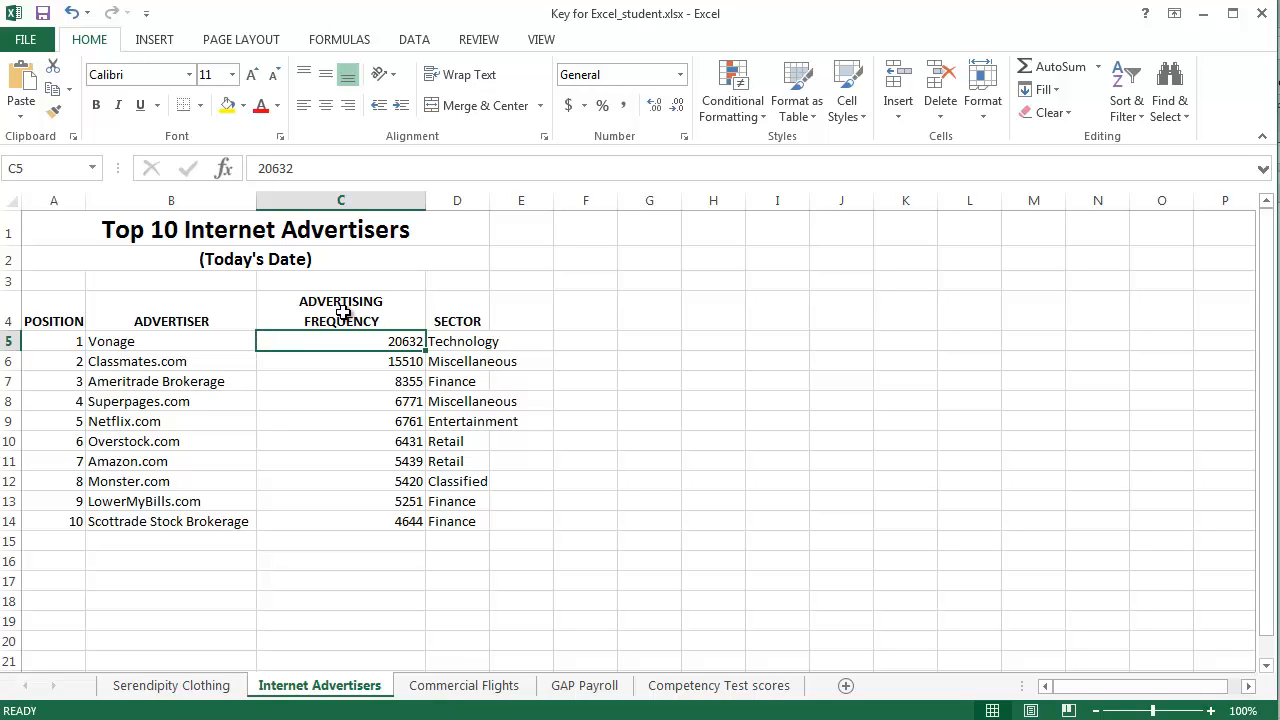
pyautogui.click(595, 366)
# Narrow column C to slightly wider than its two-line heading.
pyautogui.click(350, 312)
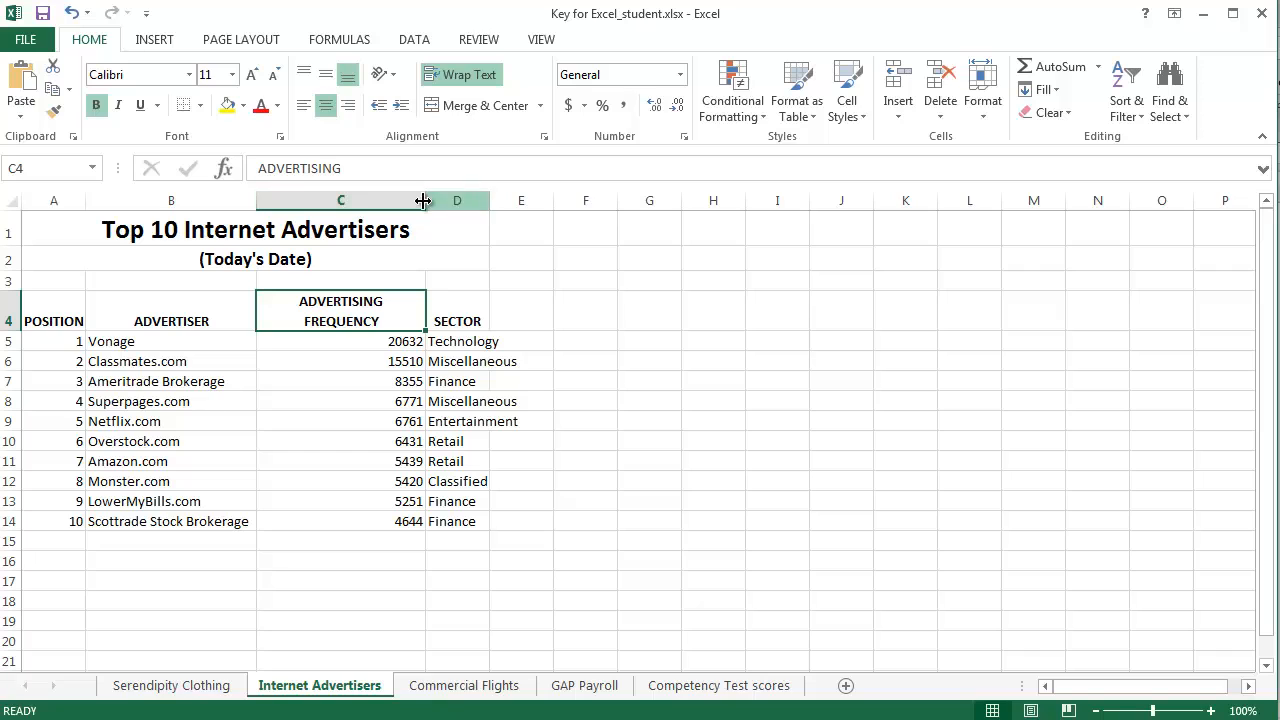
pyautogui.moveTo(426, 200); pyautogui.dragTo(376, 203)
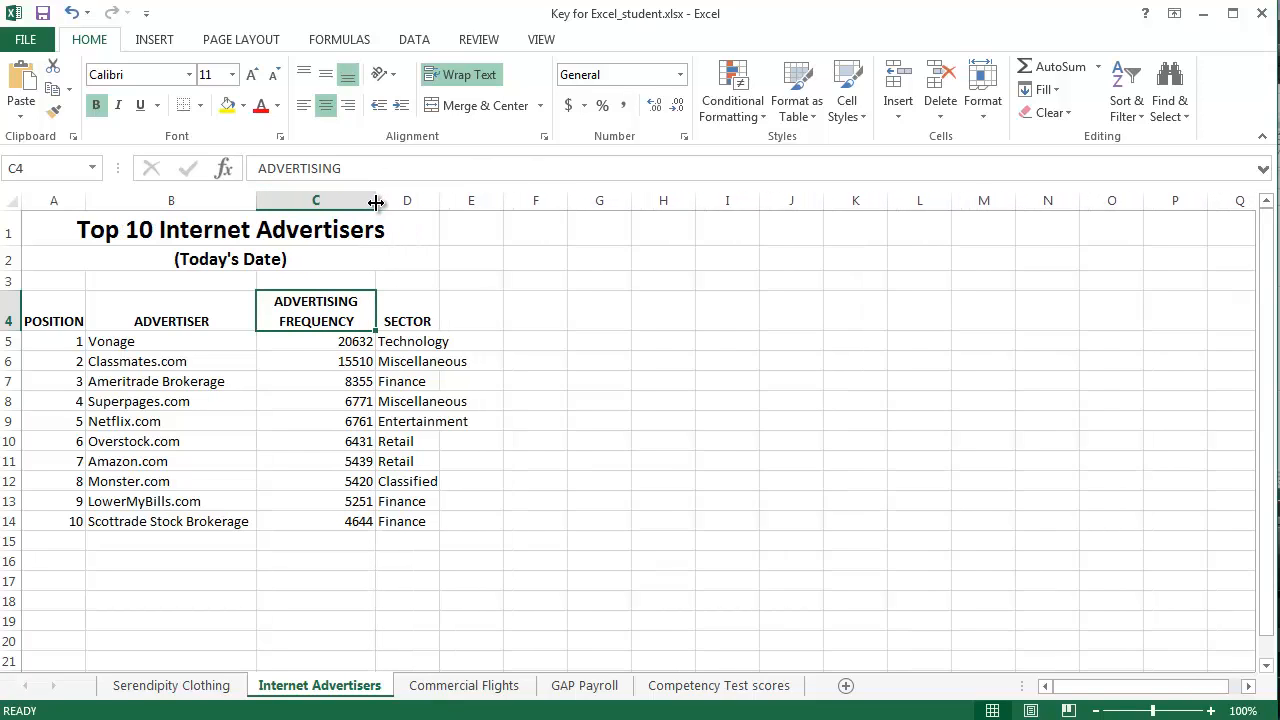
pyautogui.doubleClick(376, 200)
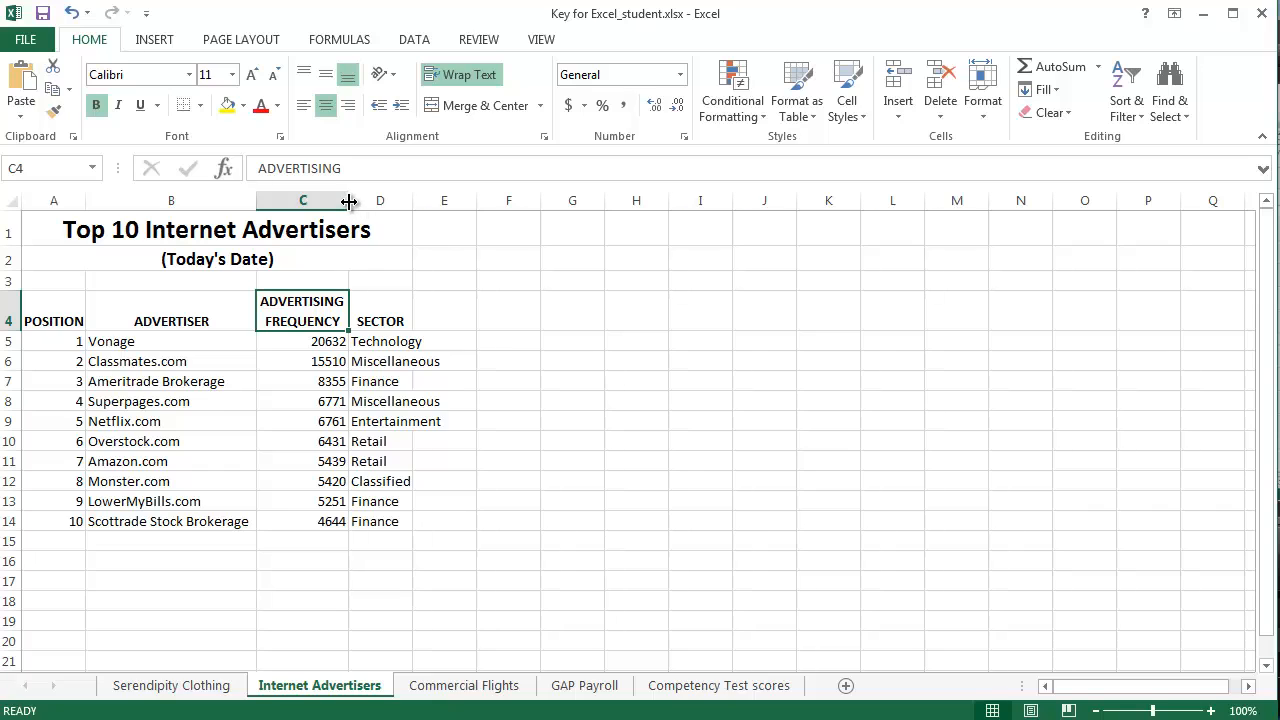
pyautogui.moveTo(349, 201); pyautogui.dragTo(366, 200)
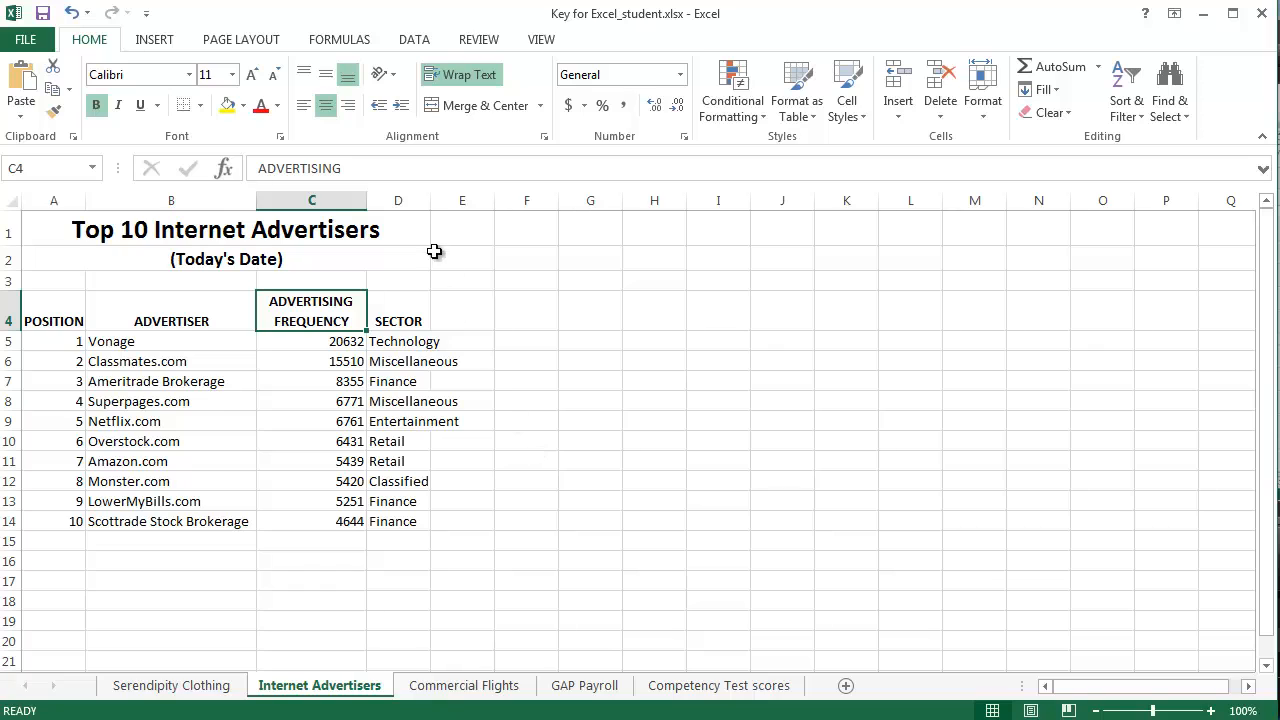
# Widen column D to fit its longest sector name and widen column A slightly around its heading.
pyautogui.moveTo(431, 200); pyautogui.dragTo(474, 205)
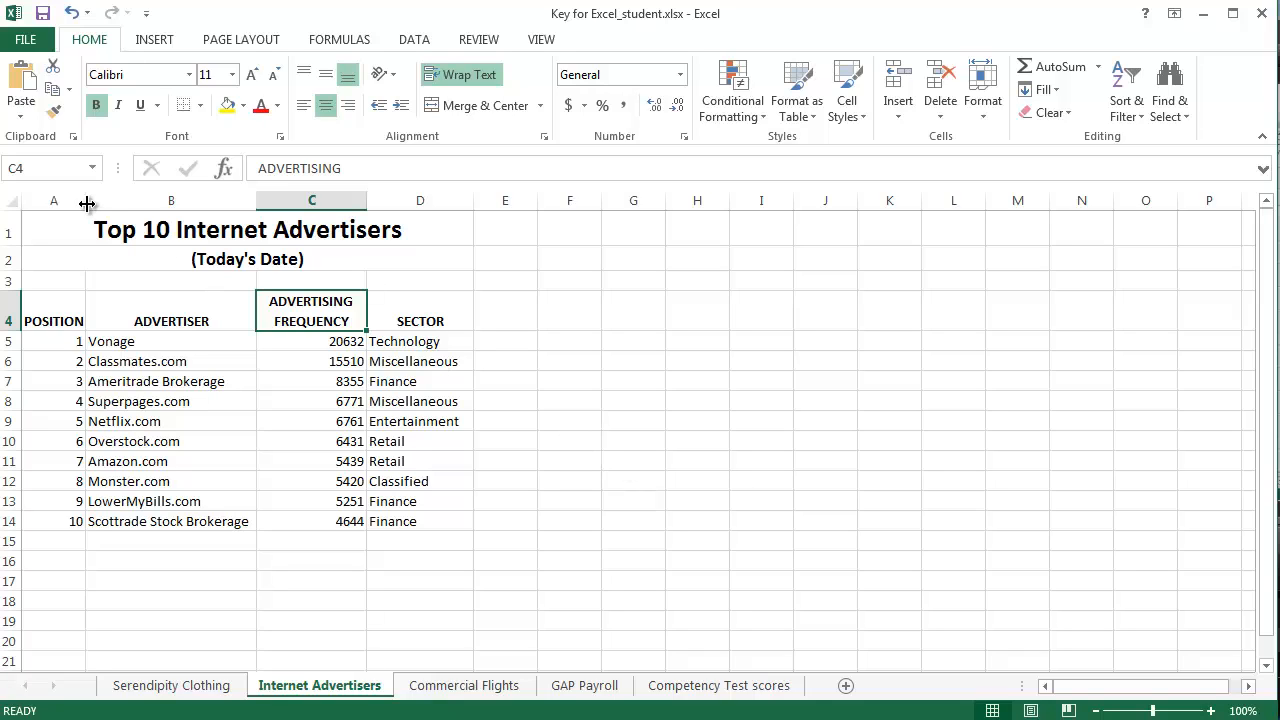
pyautogui.moveTo(87, 203); pyautogui.dragTo(95, 201)
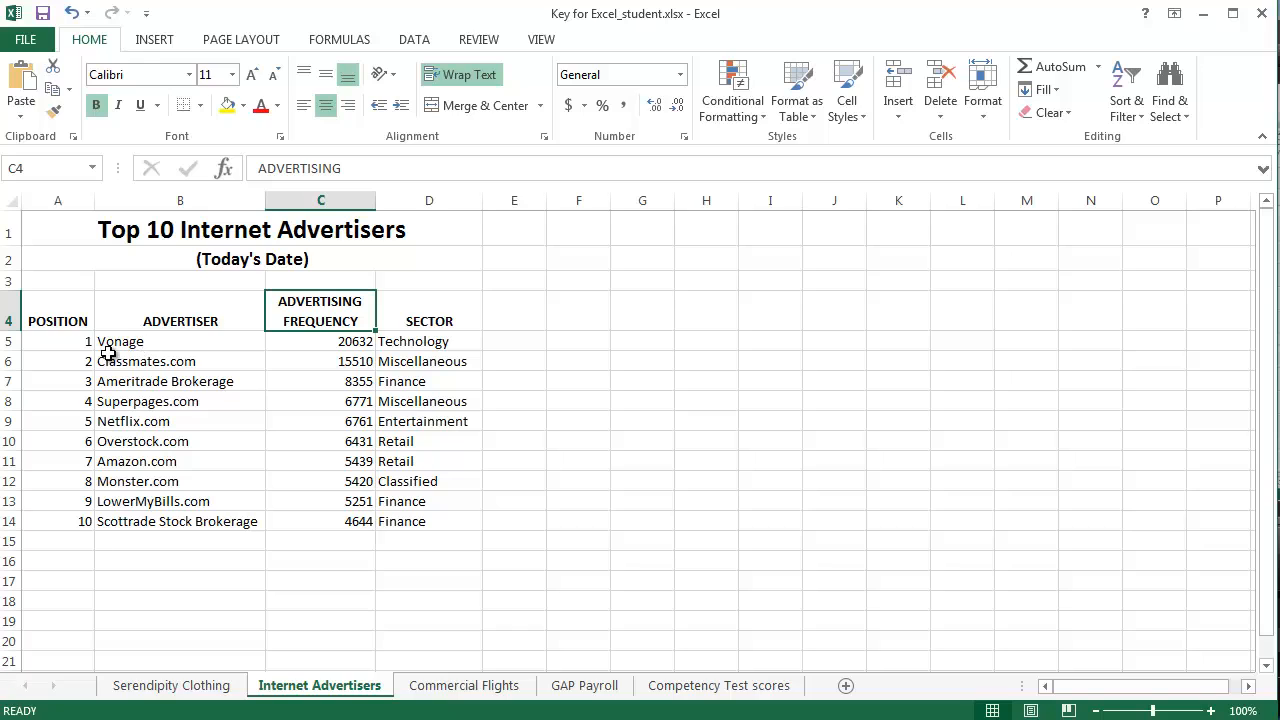
pyautogui.click(567, 518)
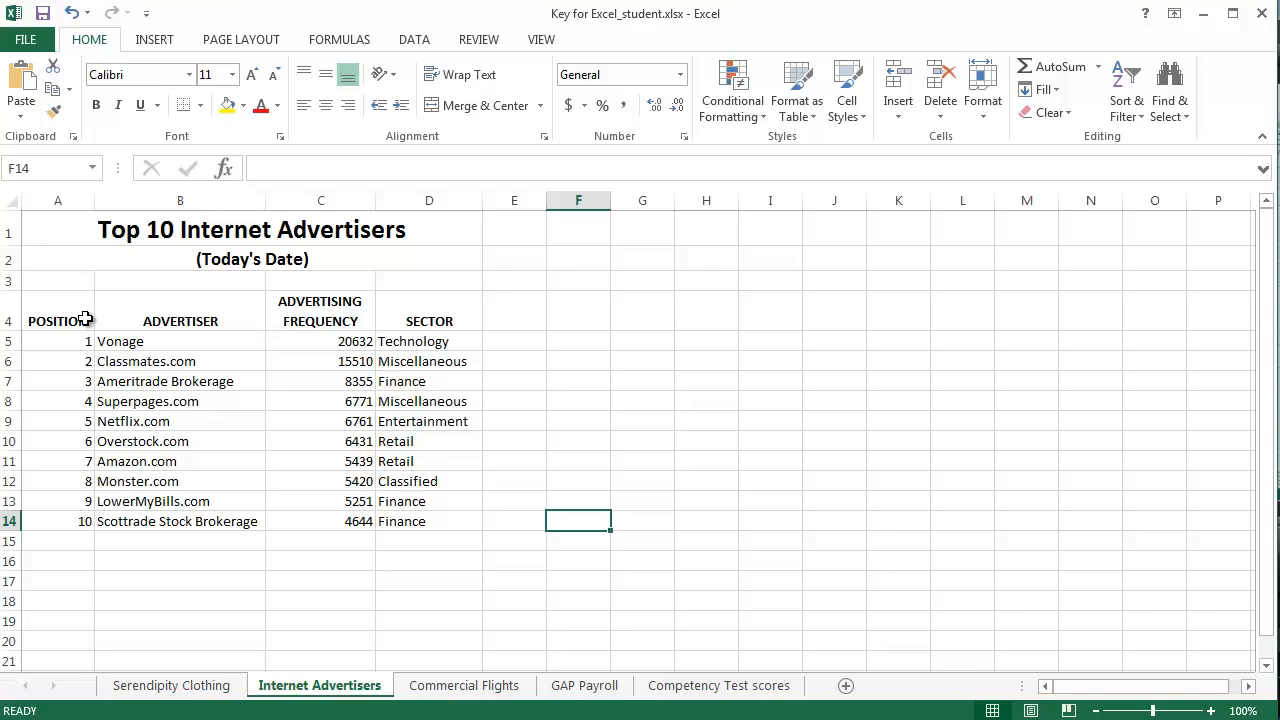
# Turn on filtering for the advertiser table's heading row.
pyautogui.click(177, 363)
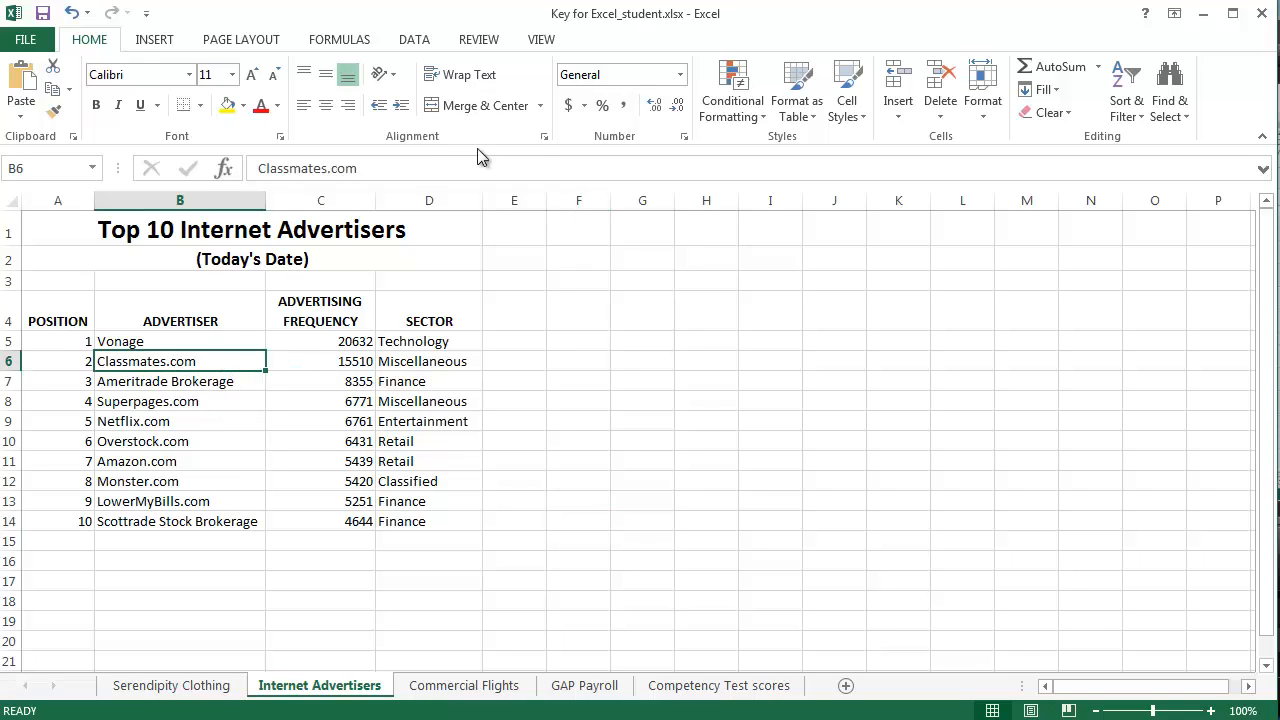
pyautogui.click(414, 40)
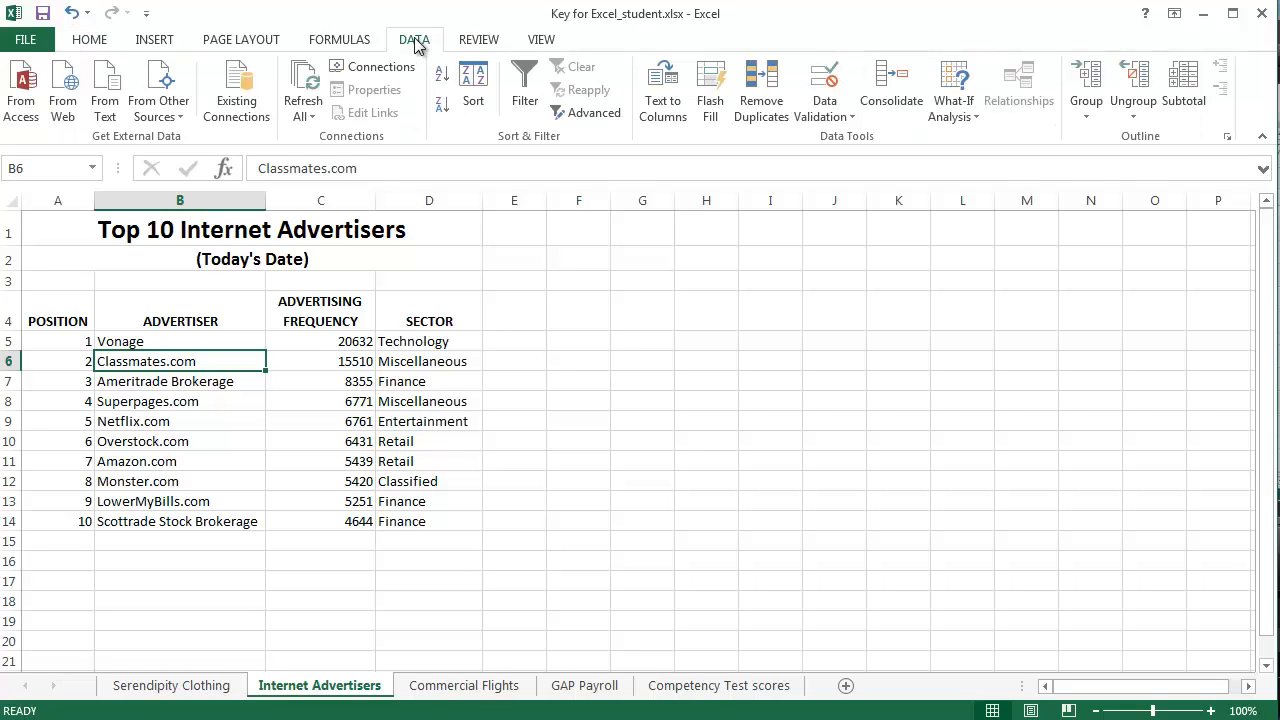
pyautogui.click(527, 80)
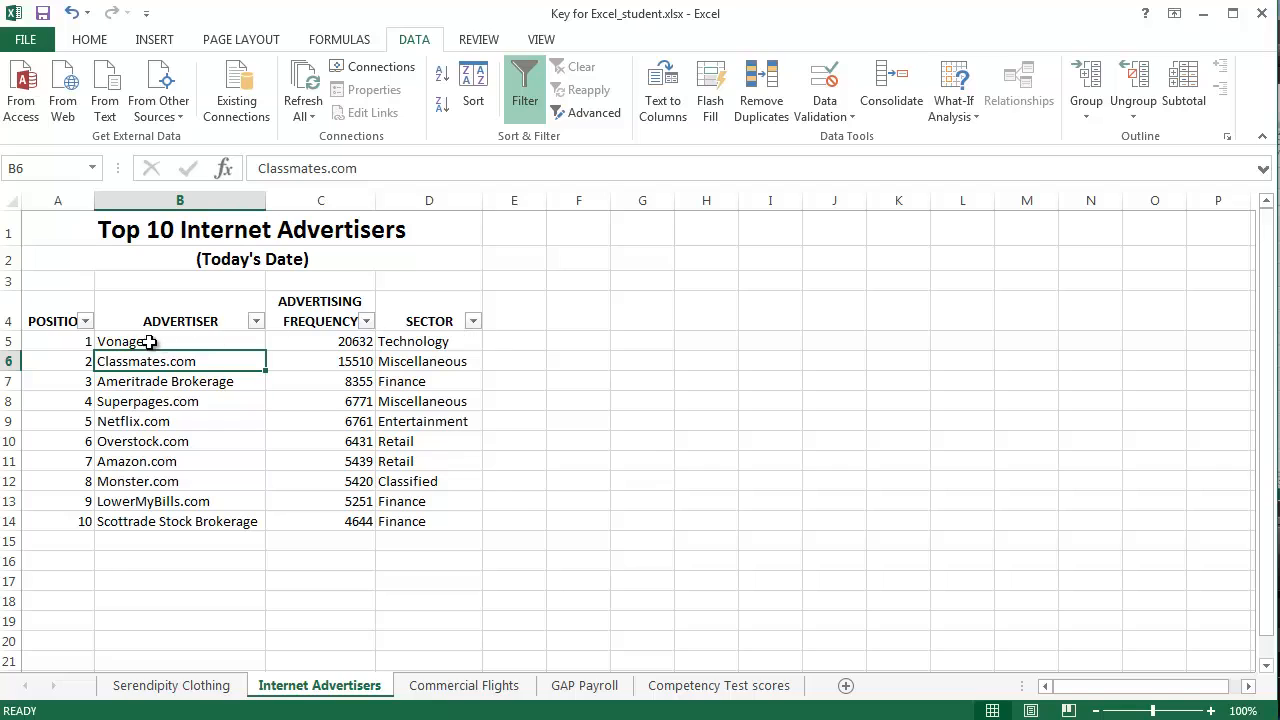
pyautogui.click(256, 321)
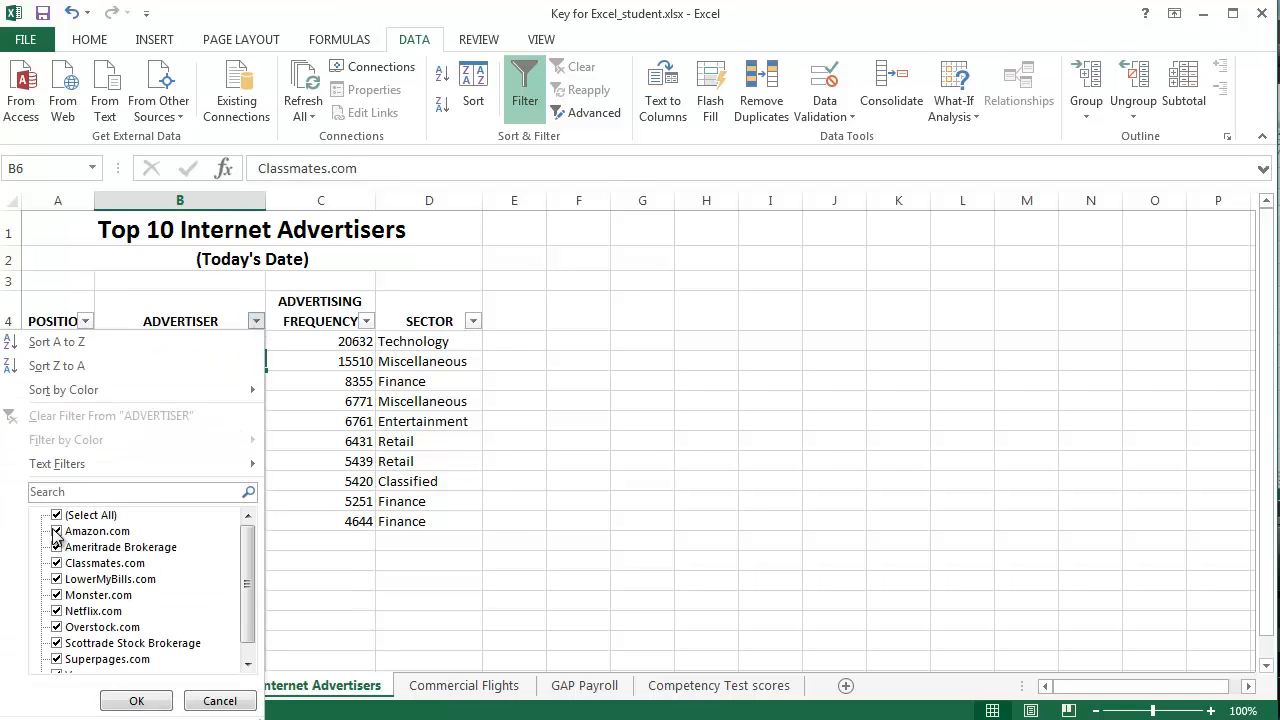
pyautogui.click(222, 701)
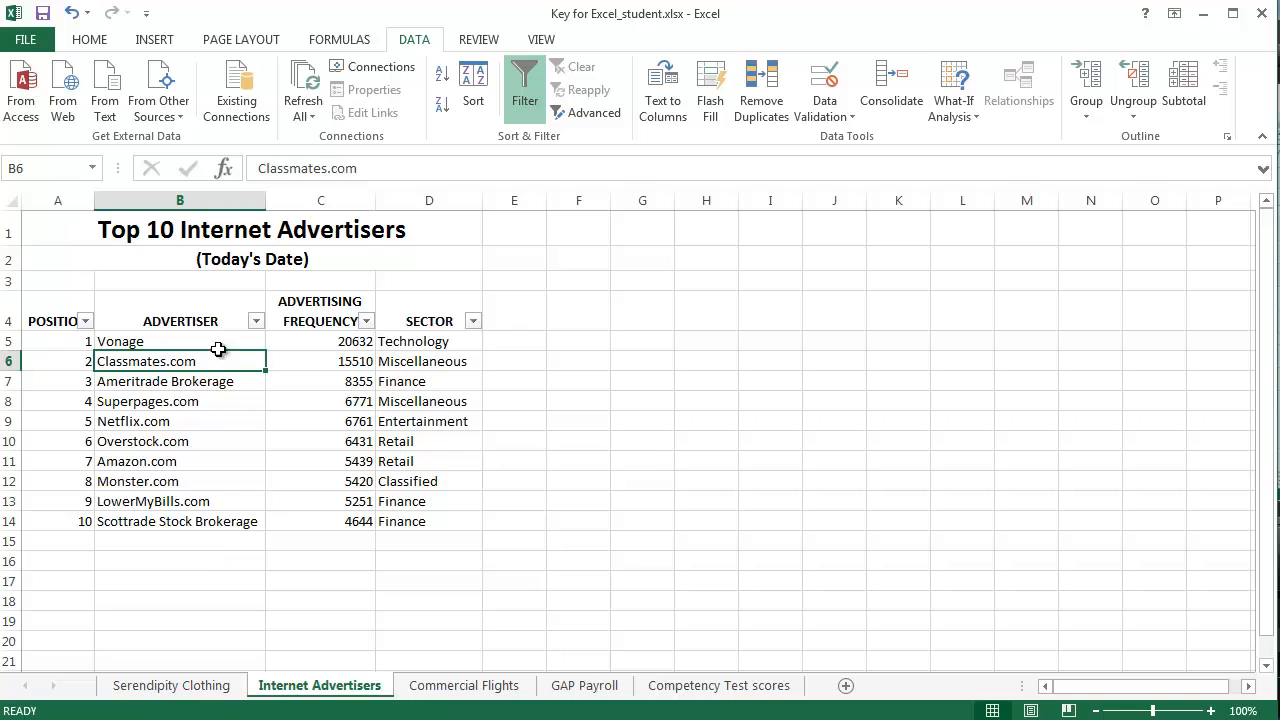
pyautogui.click(256, 321)
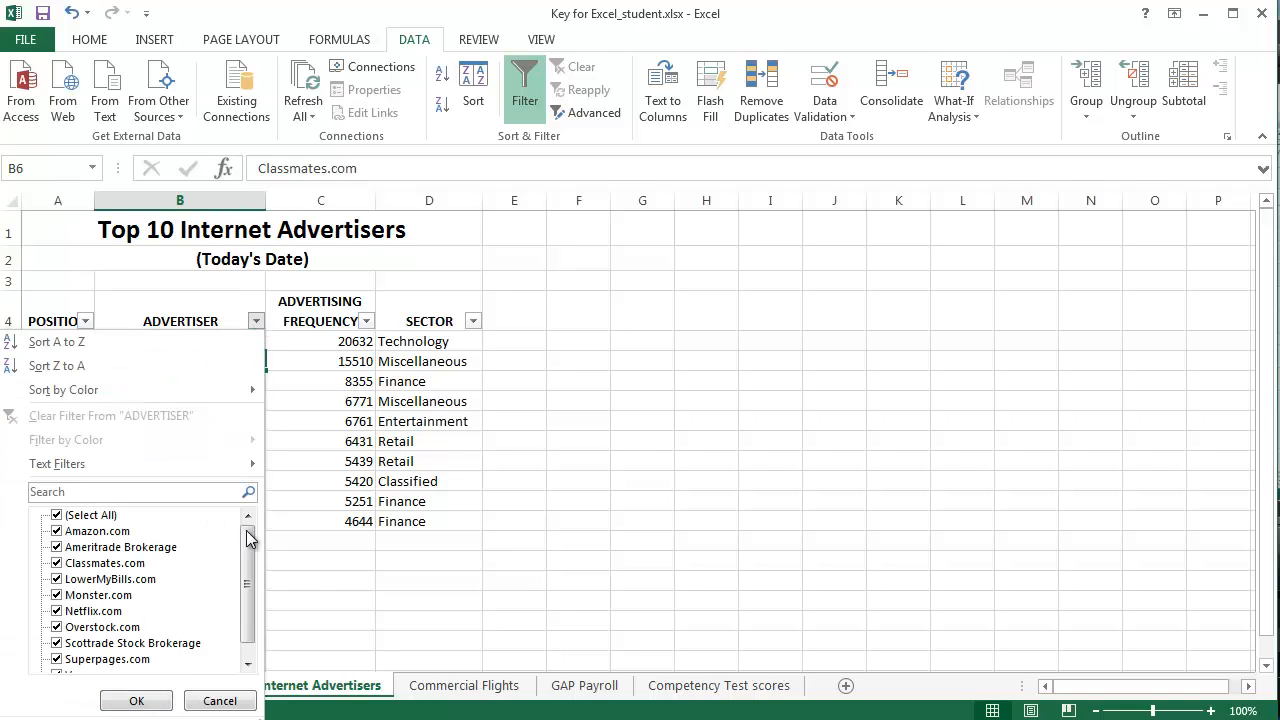
pyautogui.moveTo(246, 532)
pyautogui.mouseDown()
pyautogui.moveTo(246, 582)
pyautogui.moveTo(247, 530)
pyautogui.mouseUp()
pyautogui.click(256, 321)
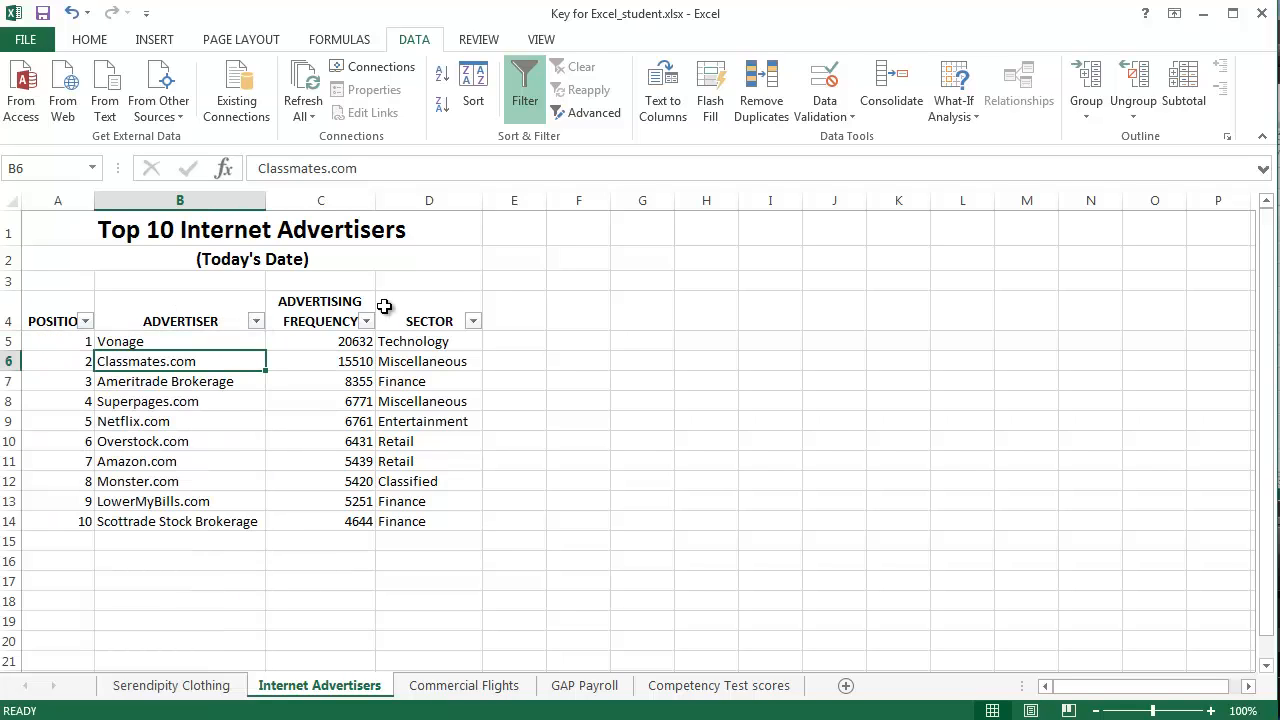
# Filter the SECTOR column to show only the Finance advertisers.
pyautogui.click(474, 321)
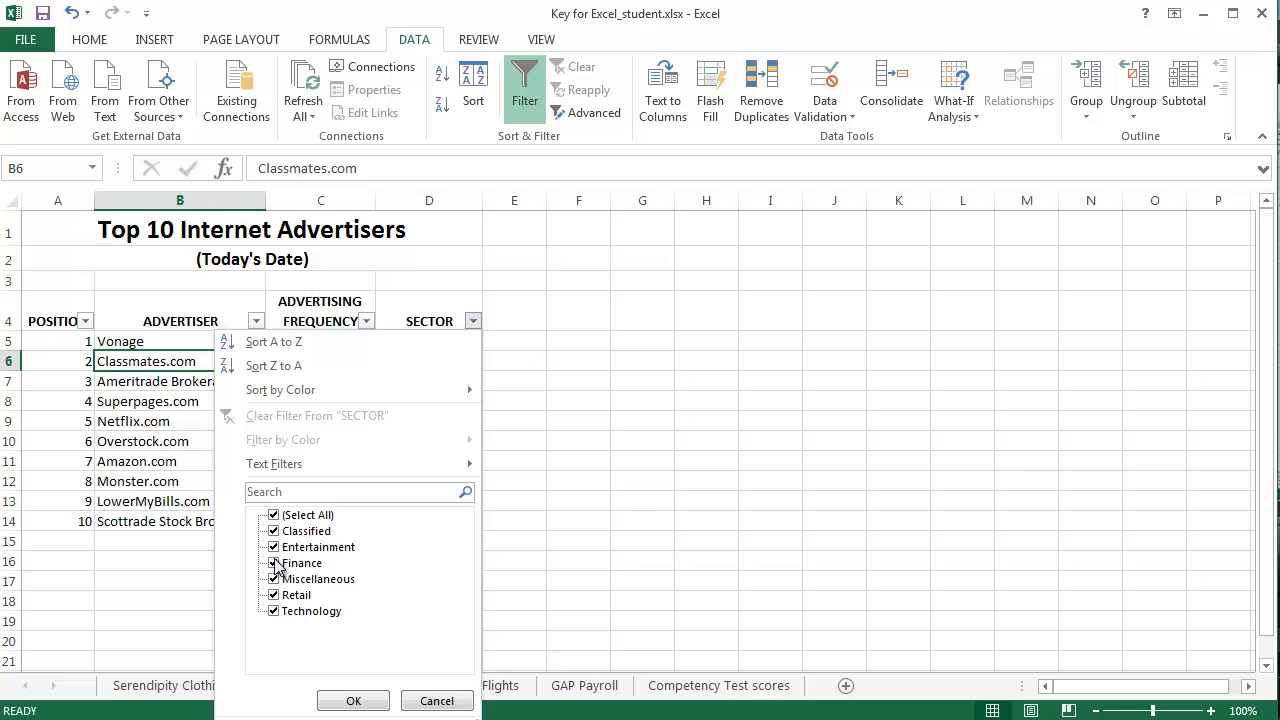
pyautogui.click(276, 516)
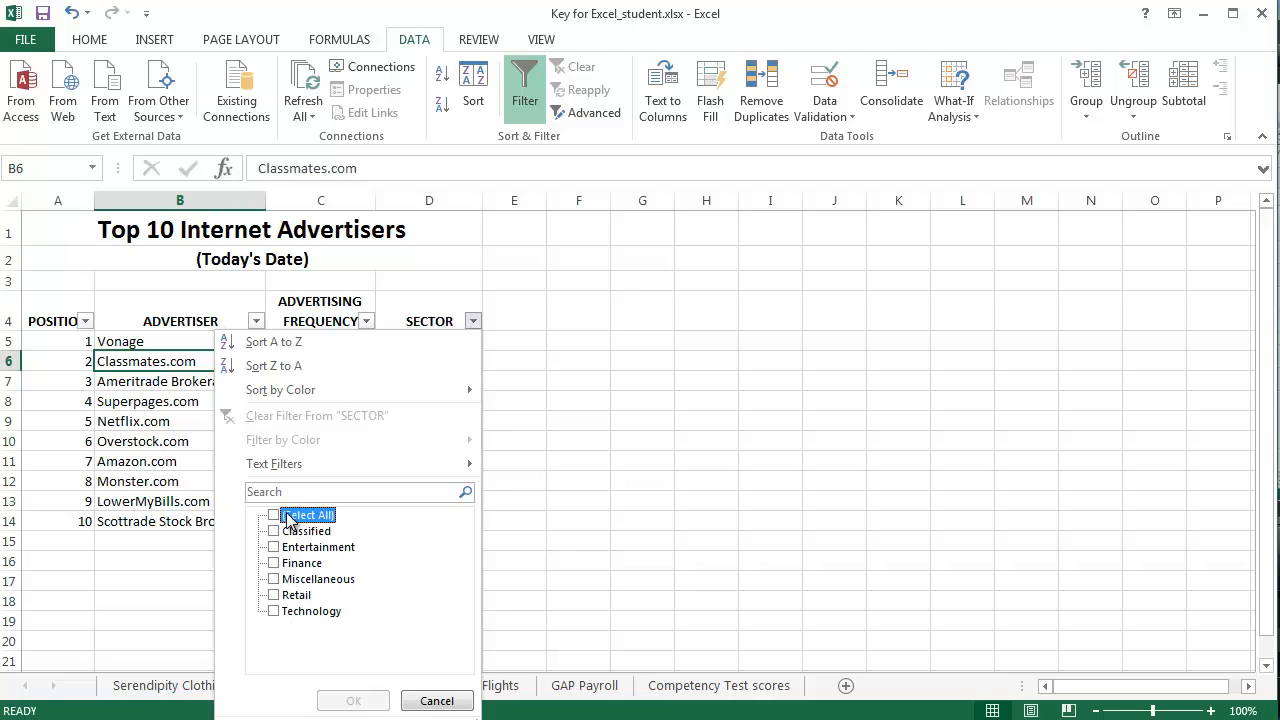
pyautogui.click(274, 563)
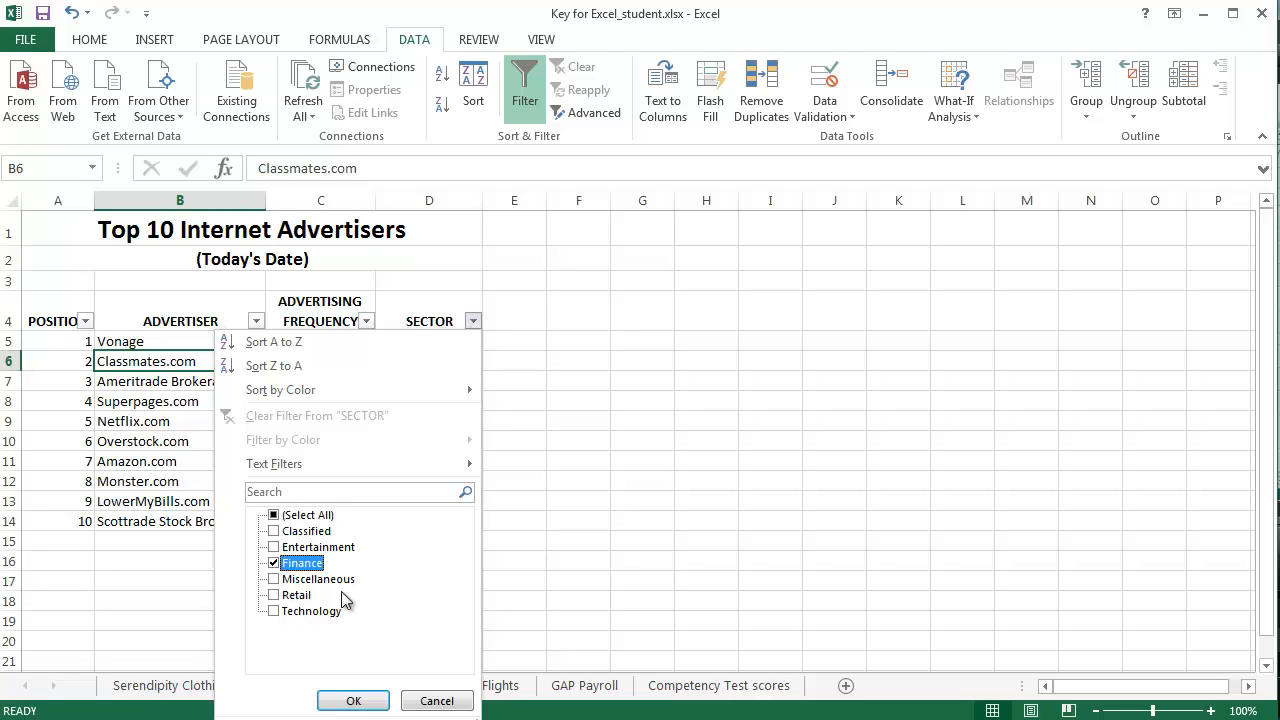
pyautogui.click(355, 701)
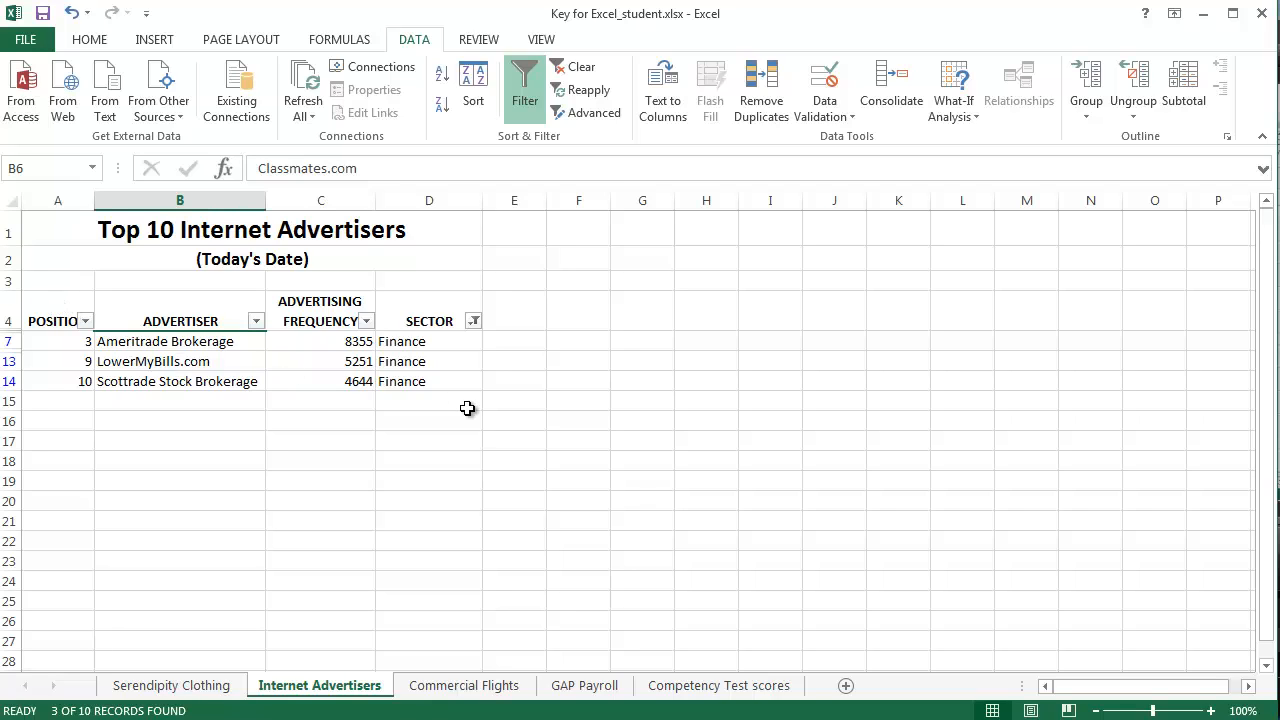
# Copy the filtered Finance rows together with their heading row and paste them below the table, starting at cell A20.
pyautogui.moveTo(58, 310); pyautogui.dragTo(424, 381)
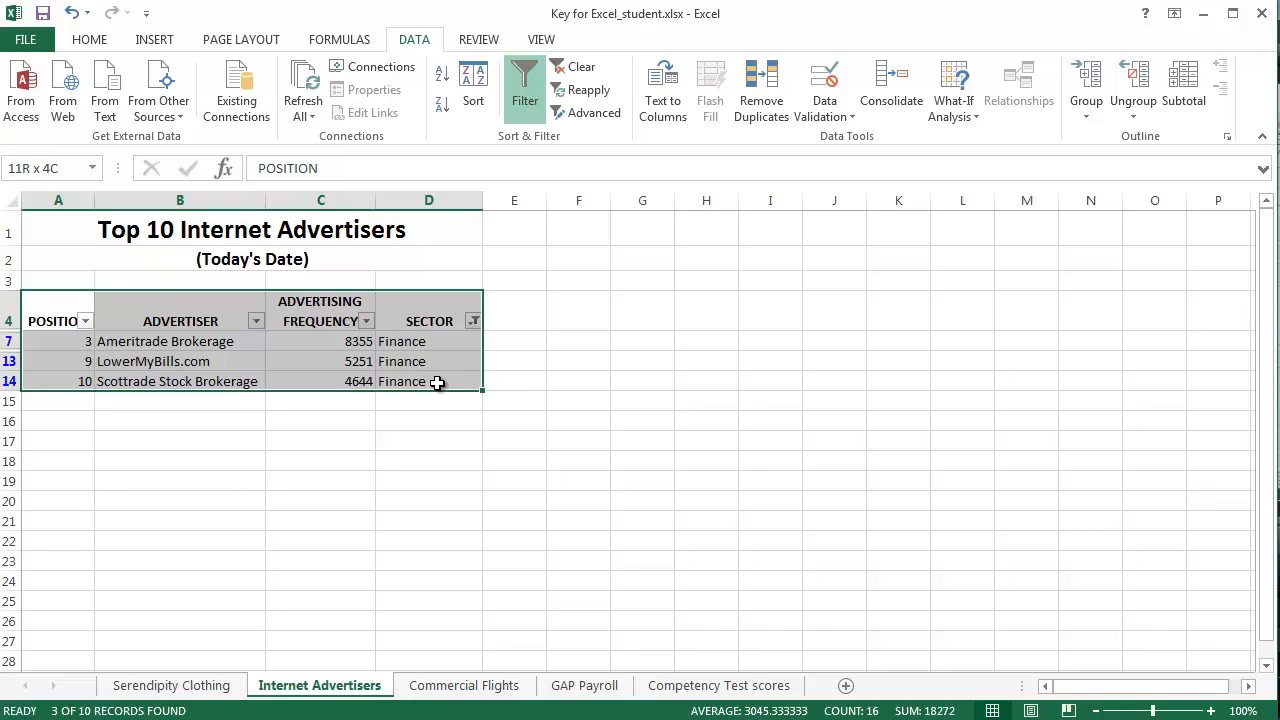
pyautogui.moveTo(437, 383); pyautogui.dragTo(437, 383)
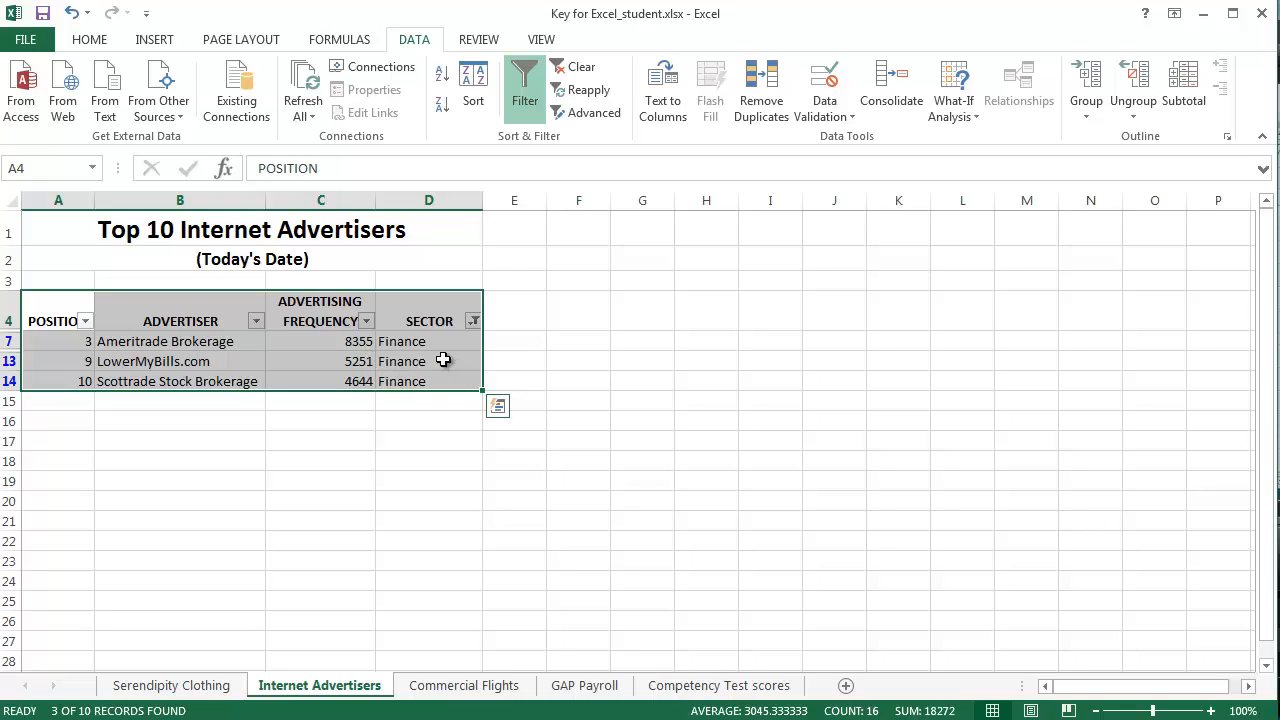
pyautogui.click(89, 39)
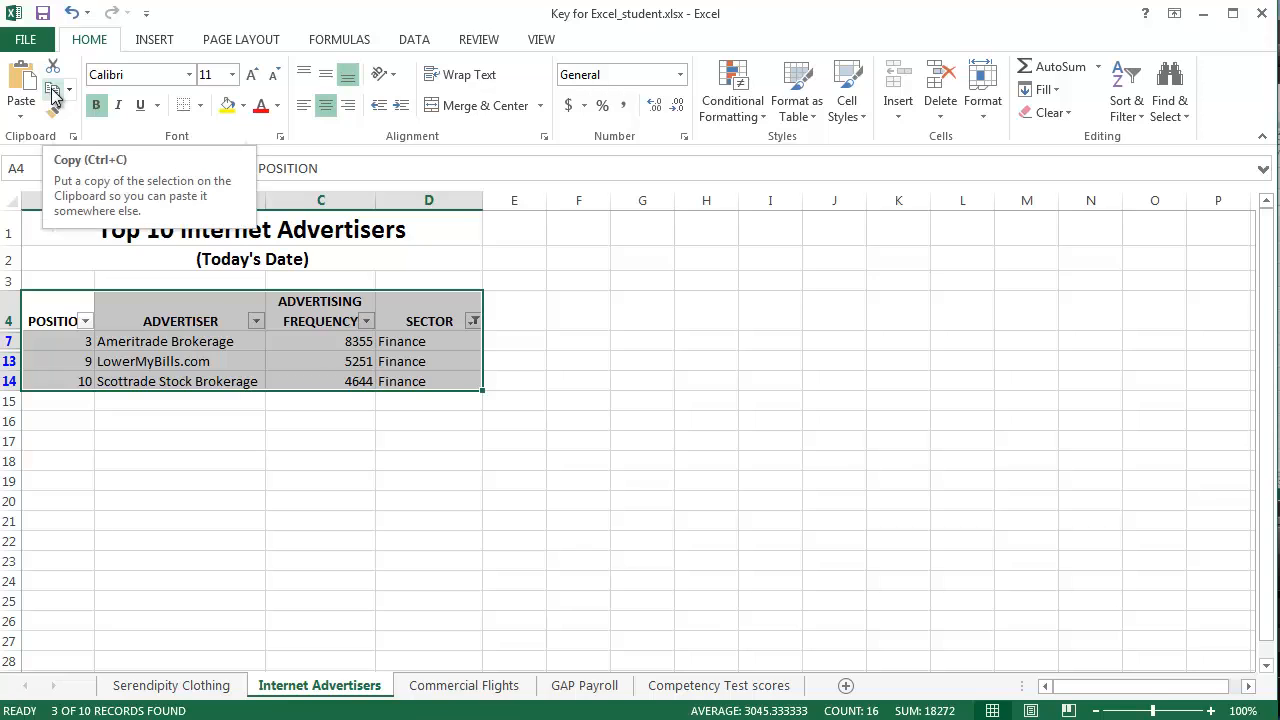
pyautogui.click(53, 93)
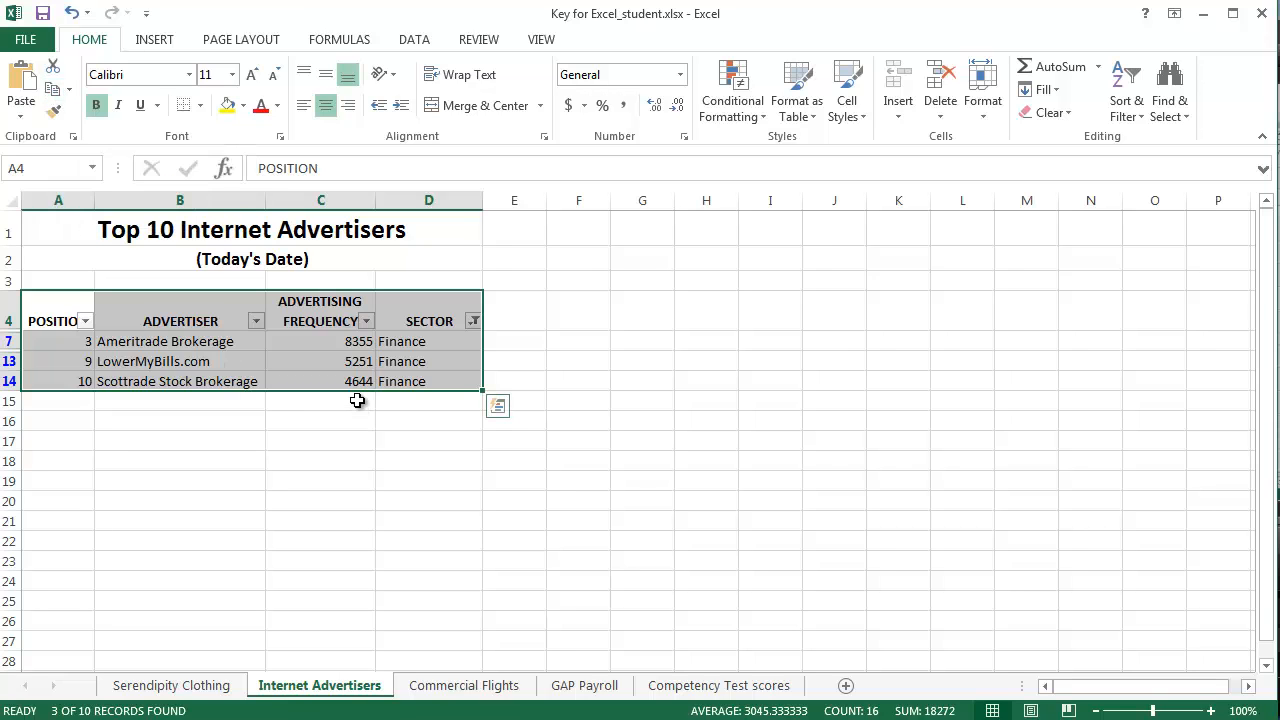
pyautogui.hotkey('ctrl', 'c')
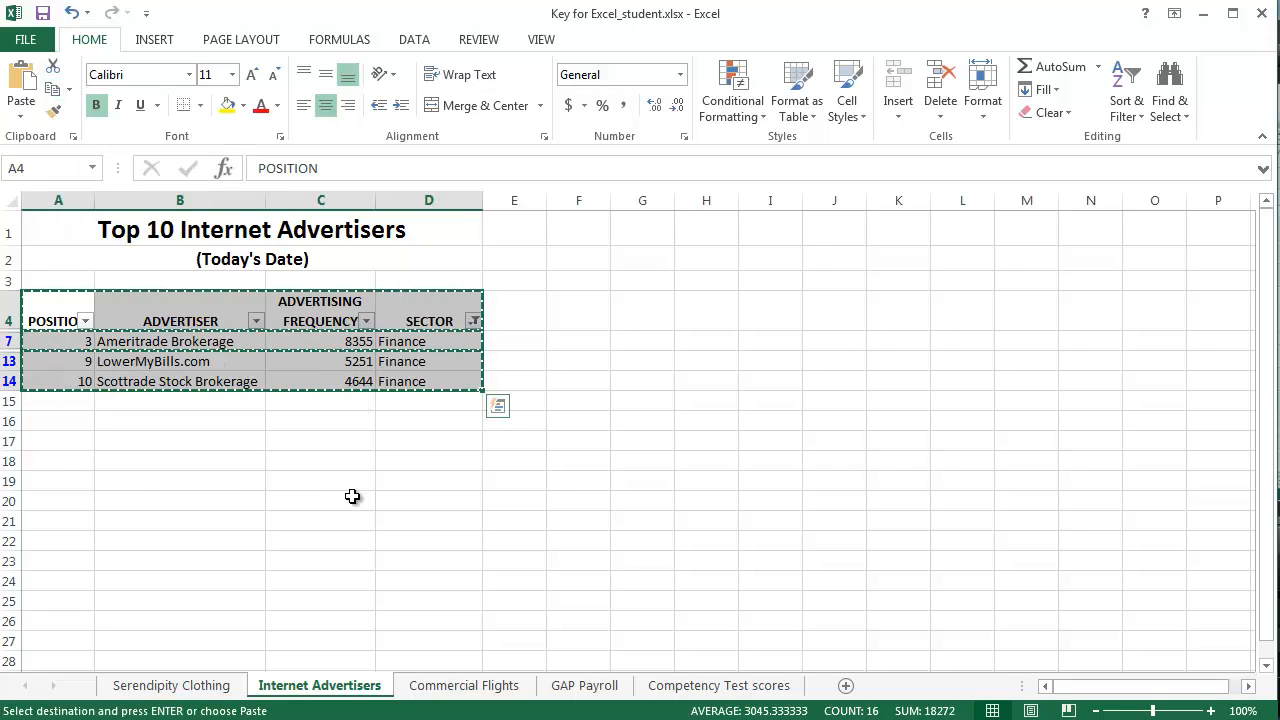
pyautogui.click(55, 462)
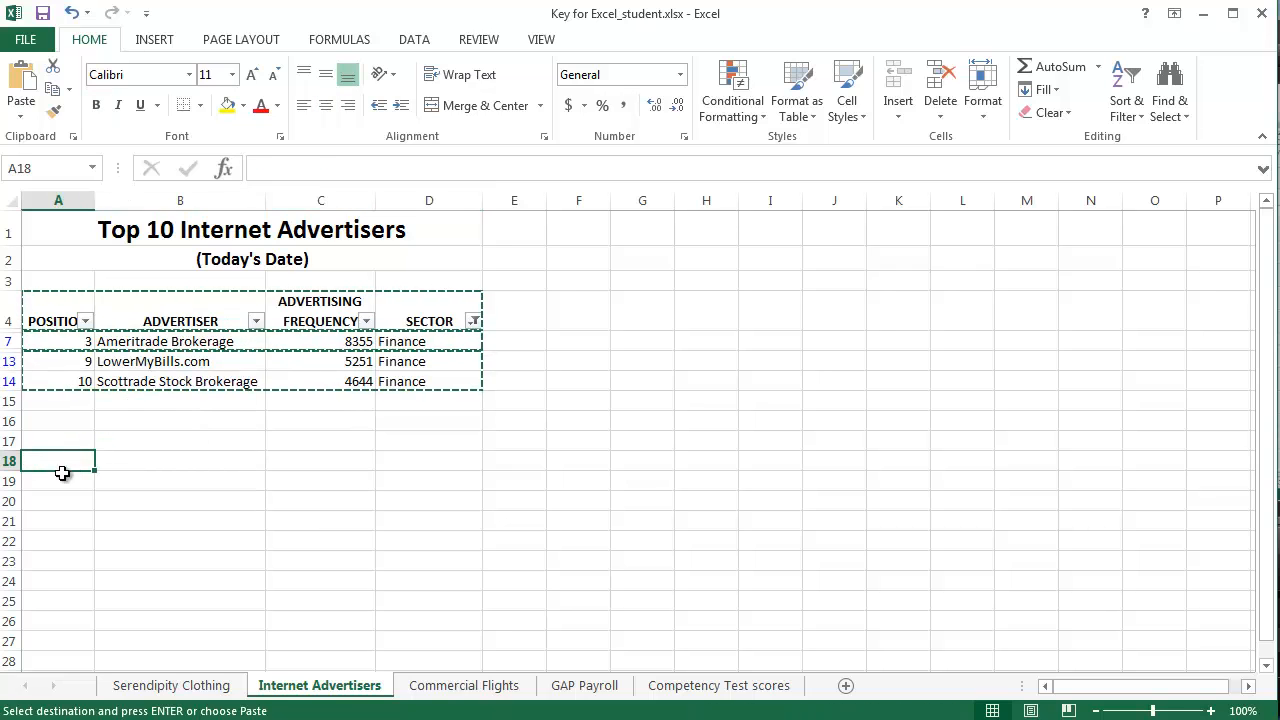
pyautogui.click(51, 502)
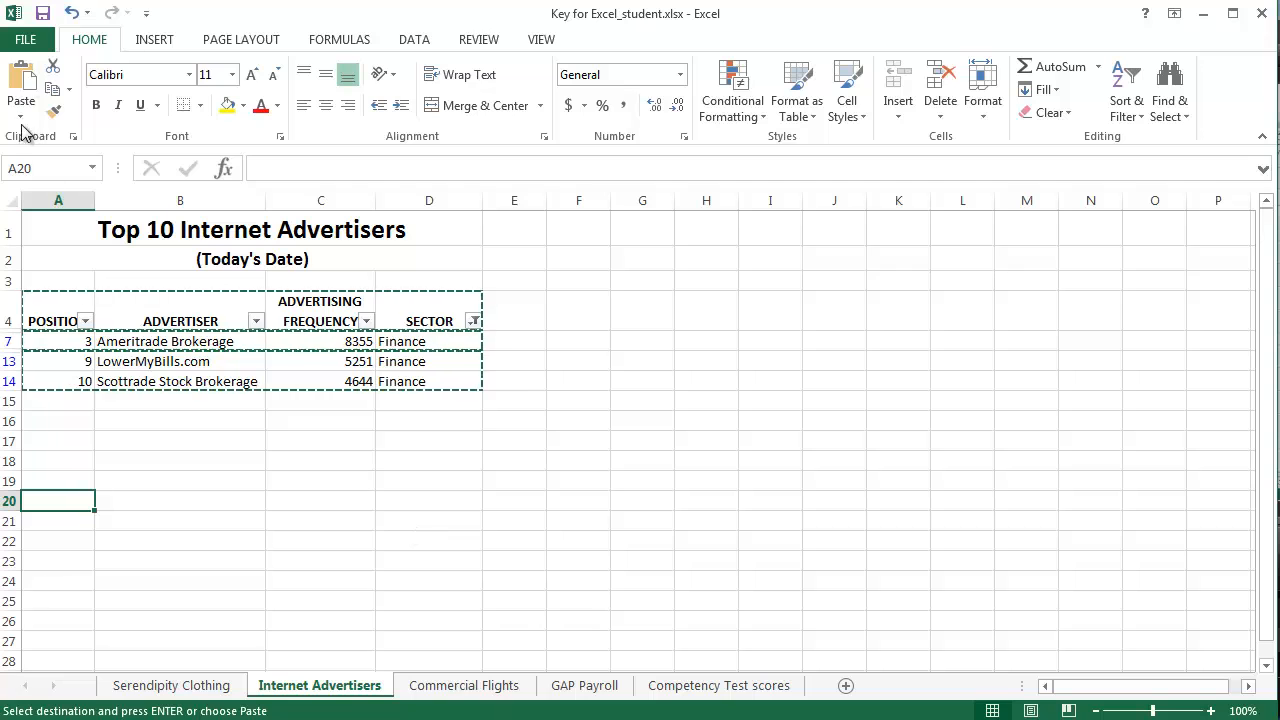
pyautogui.hotkey('ctrl', 'v')
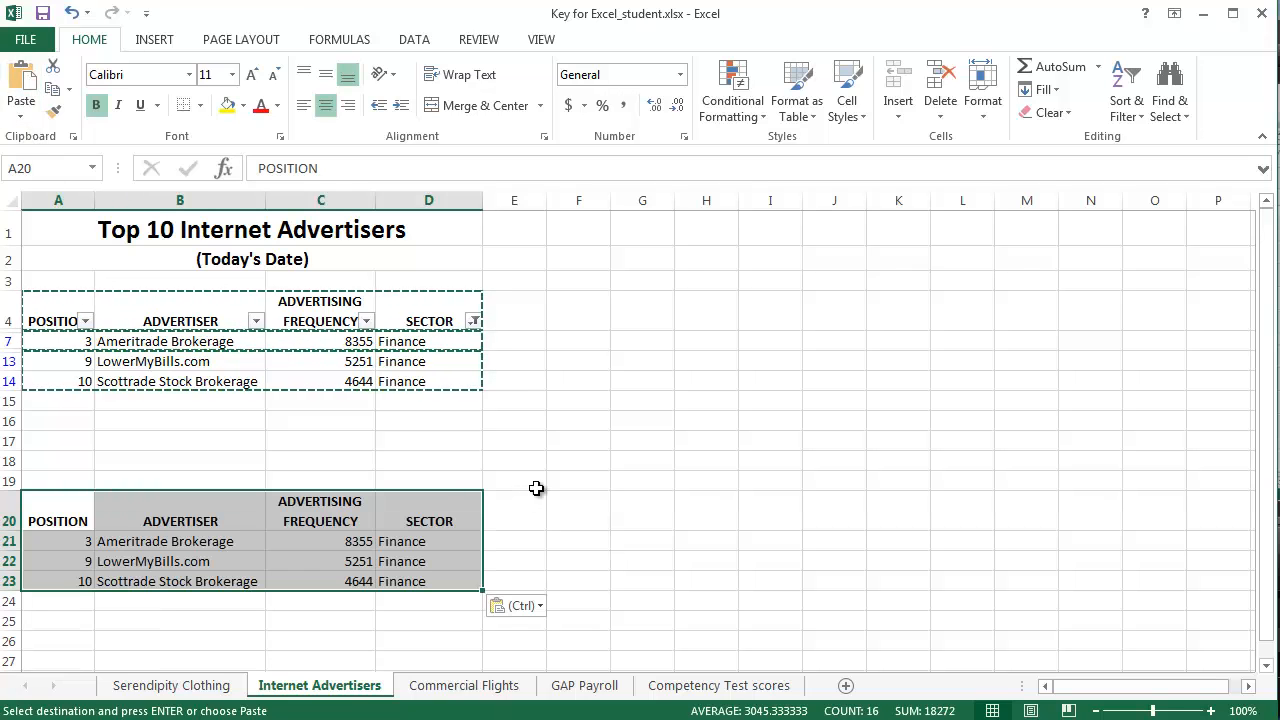
# Turn off filtering on the original table to restore all ten advertisers.
pyautogui.click(542, 501)
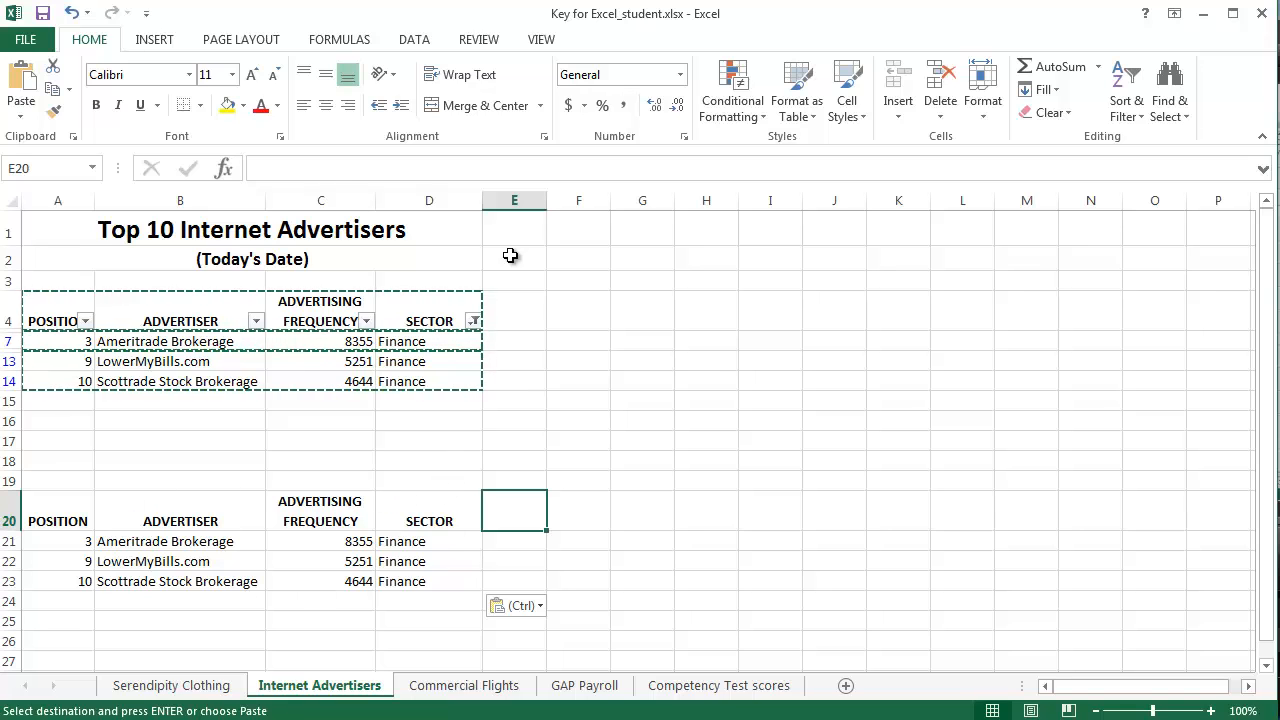
pyautogui.click(414, 40)
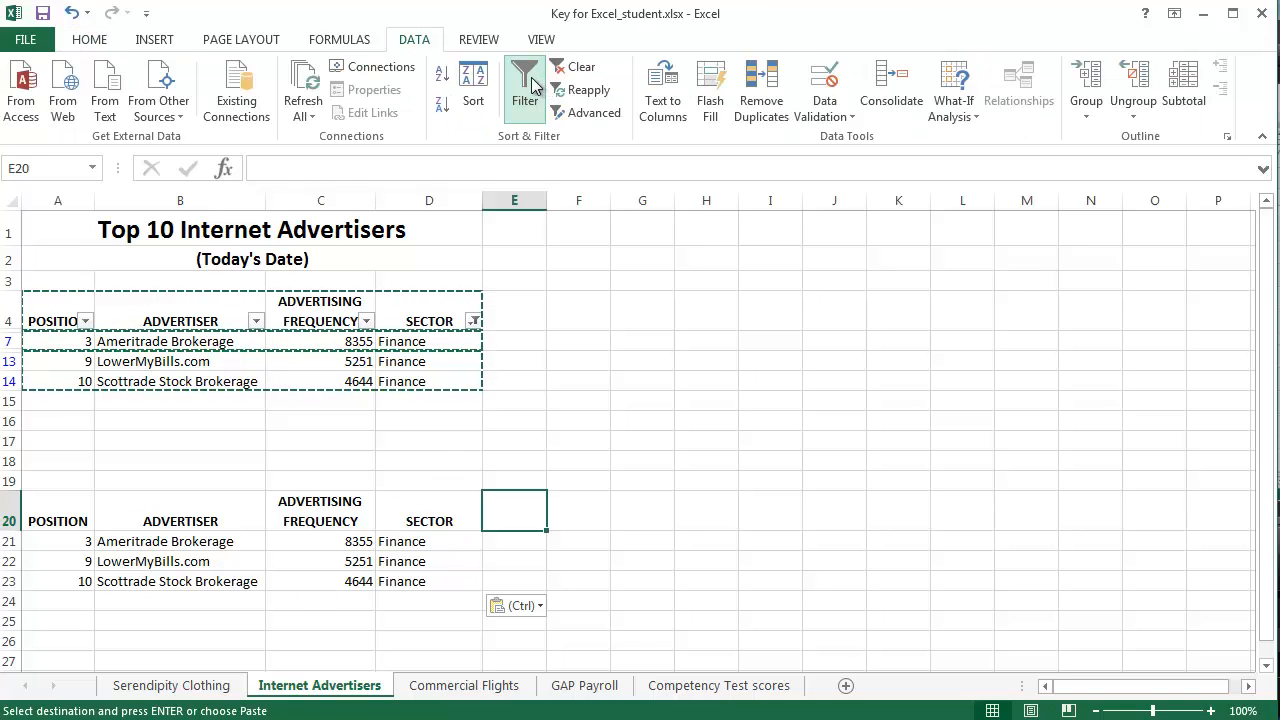
pyautogui.click(524, 96)
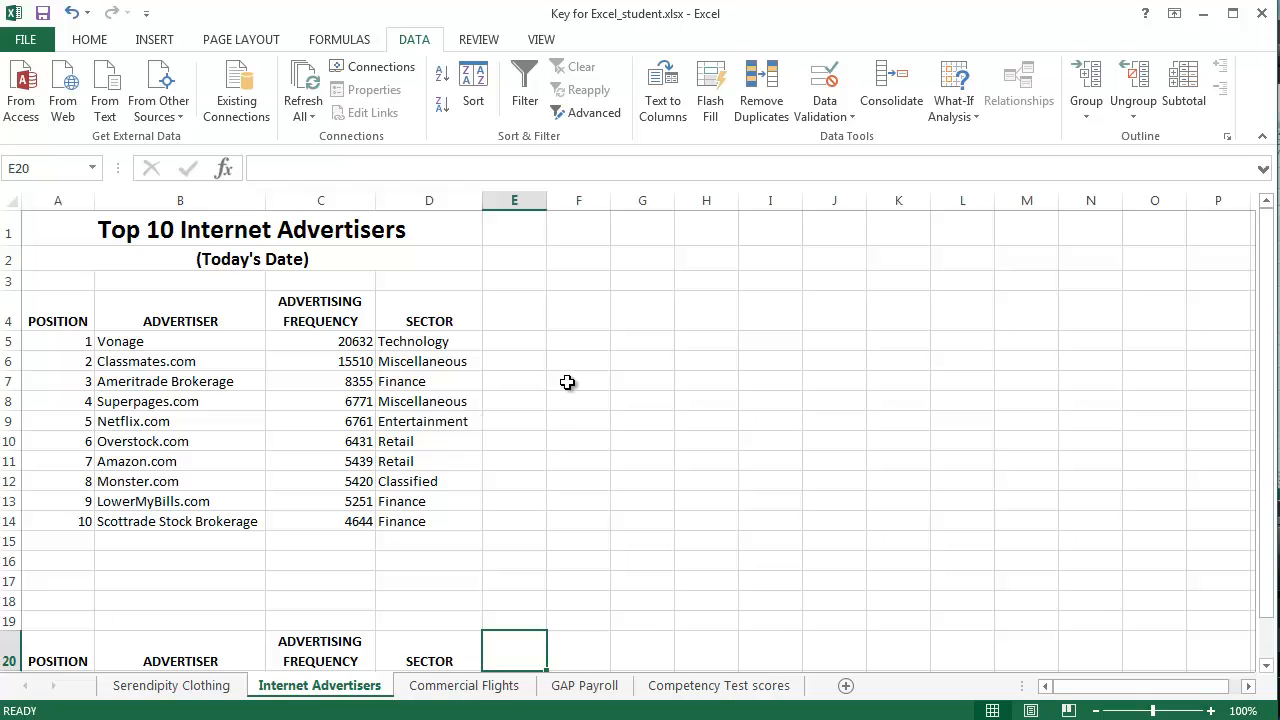
pyautogui.scroll(-3, 567, 382)
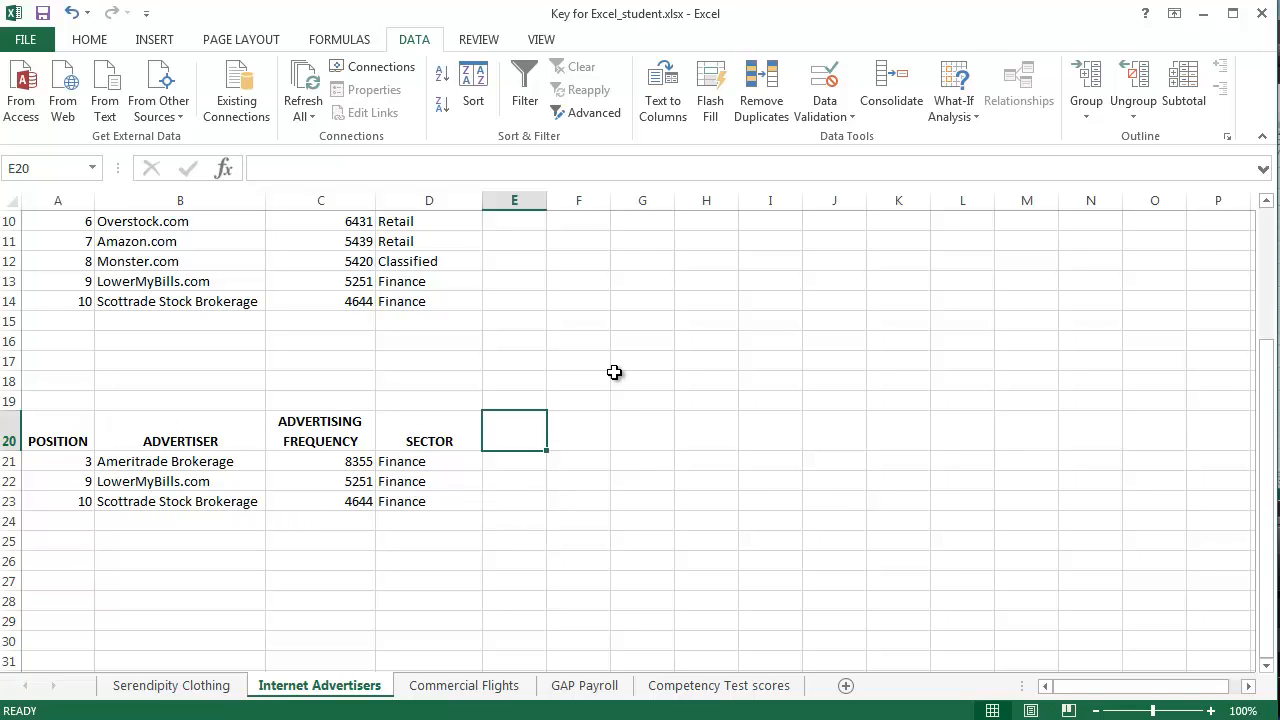
pyautogui.click(600, 341)
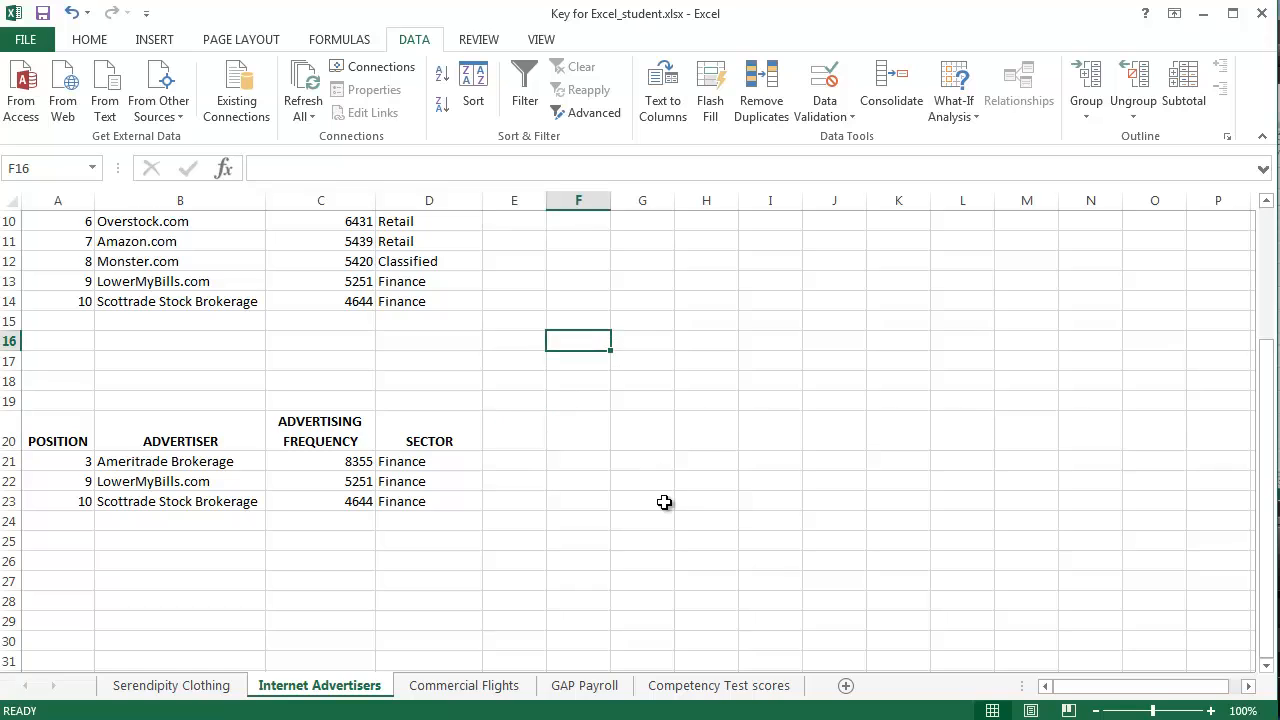
pyautogui.scroll(4, 664, 502)
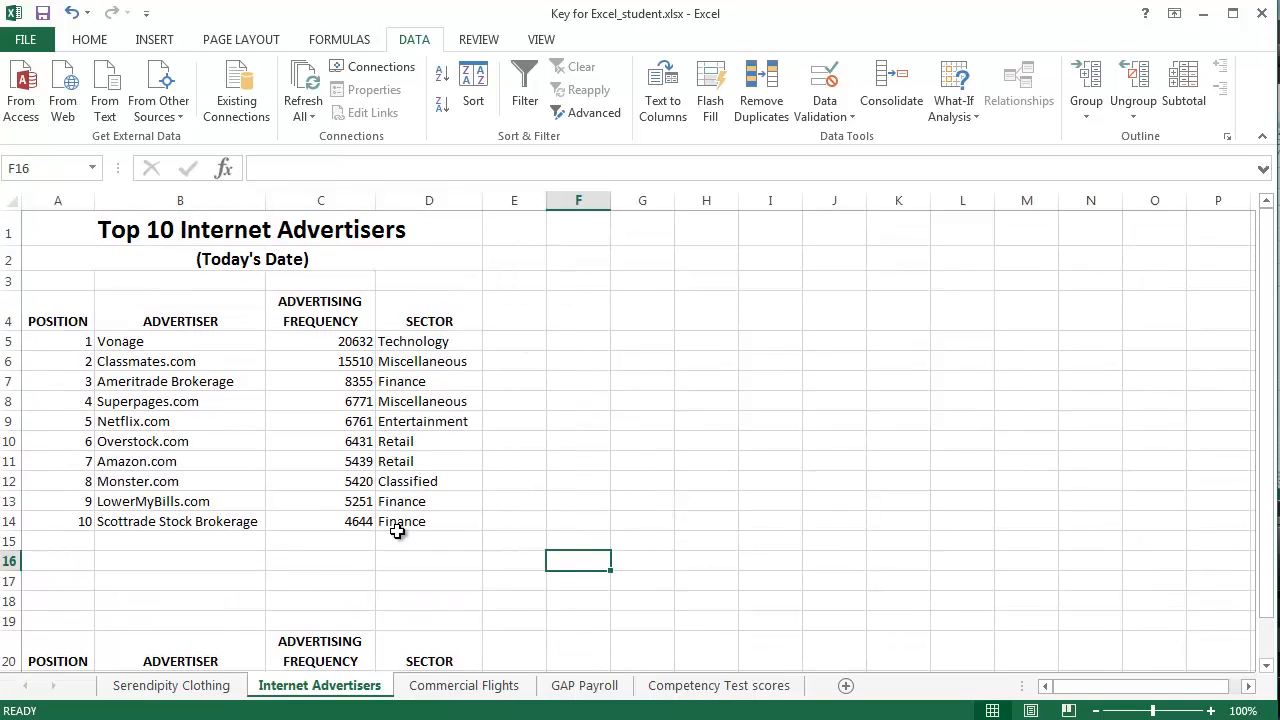
pyautogui.click(580, 462)
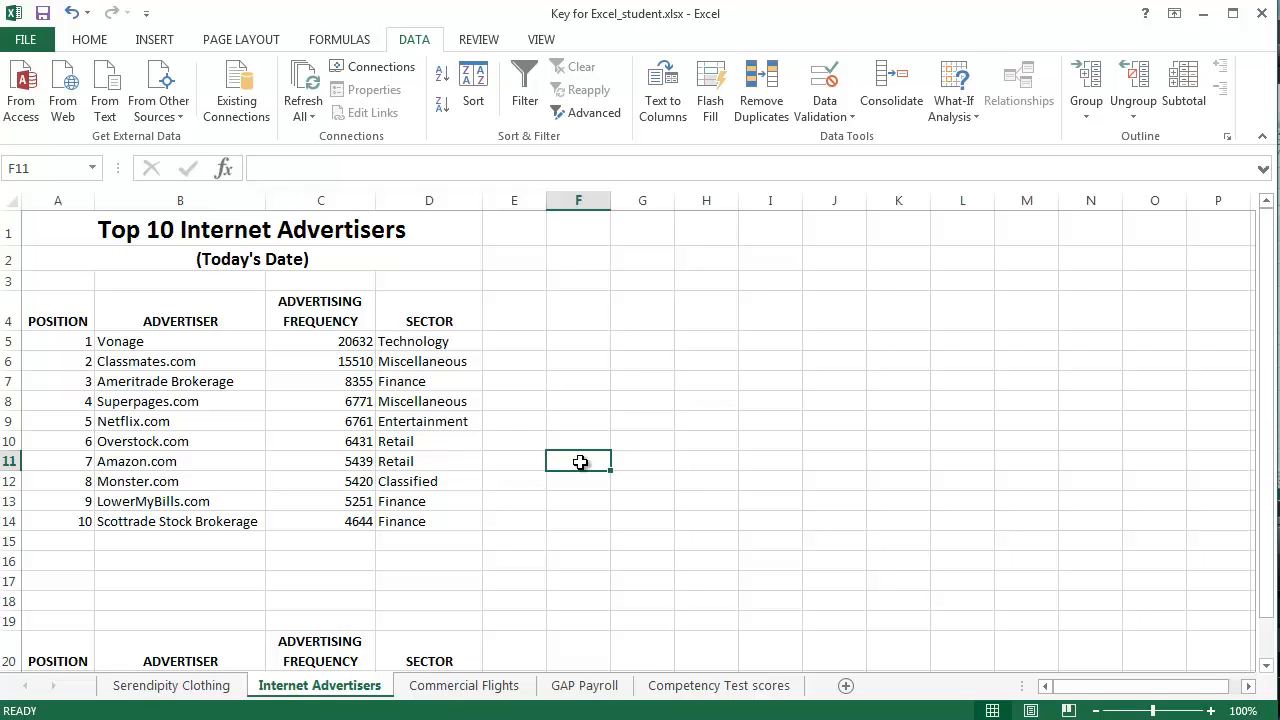
pyautogui.click(630, 418)
pyautogui.scroll(-2, 678, 483)
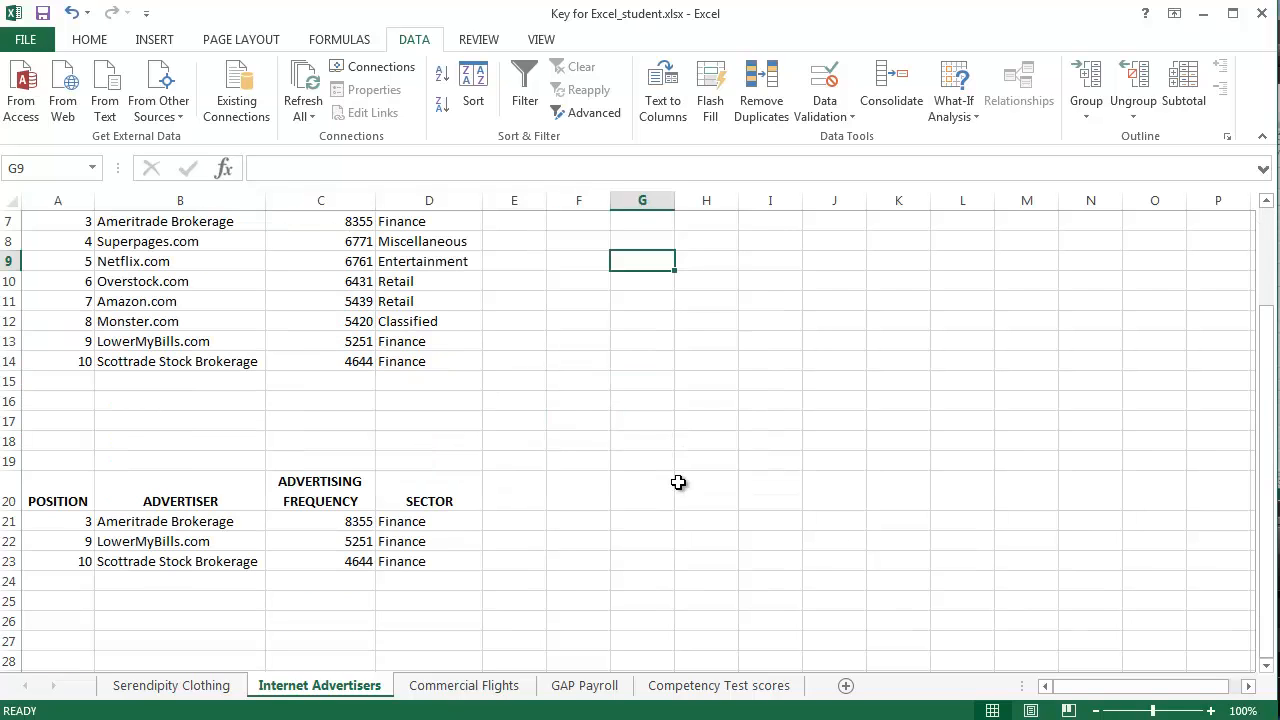